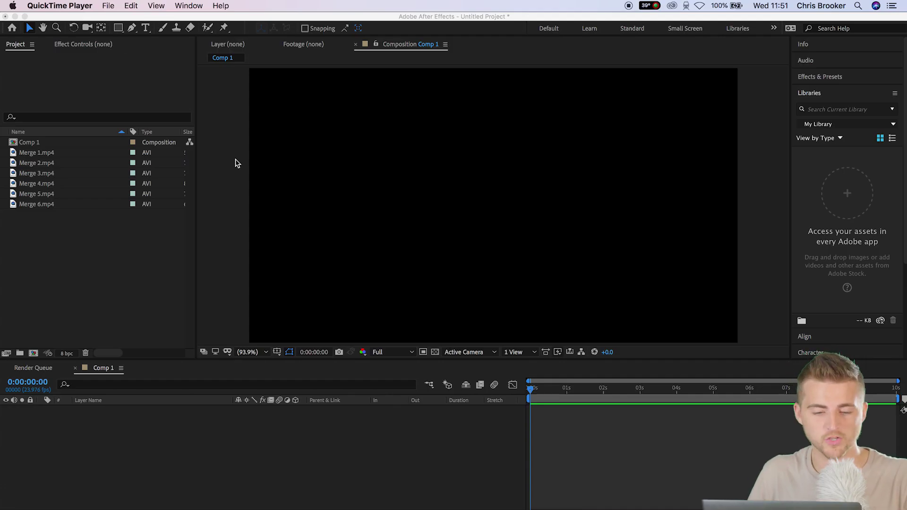
Preview the footage of each clip from Merge 1.mp4 through Merge 6.mp4
double_click(34, 154)
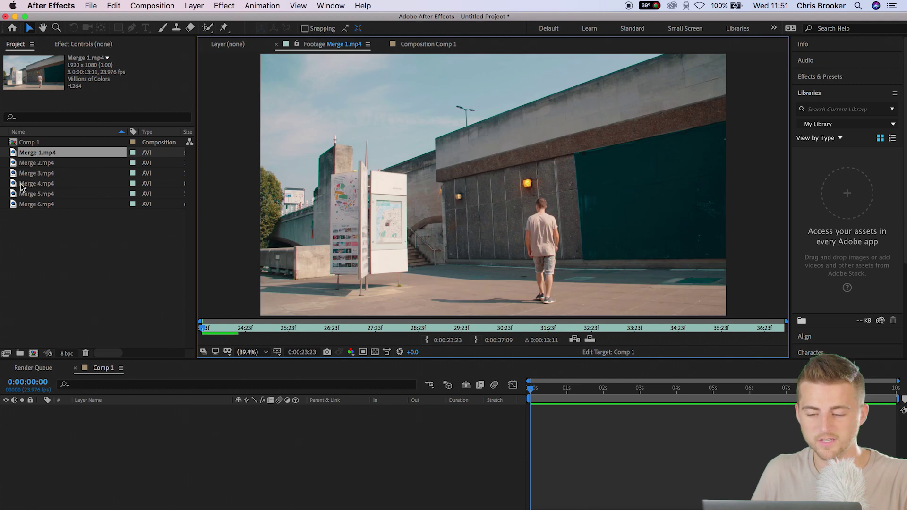
double_click(36, 163)
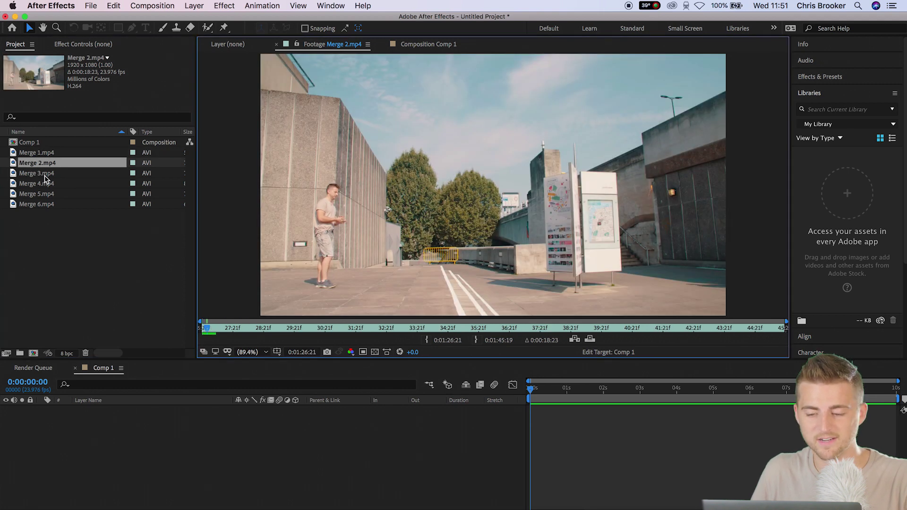
click(43, 175)
double_click(42, 175)
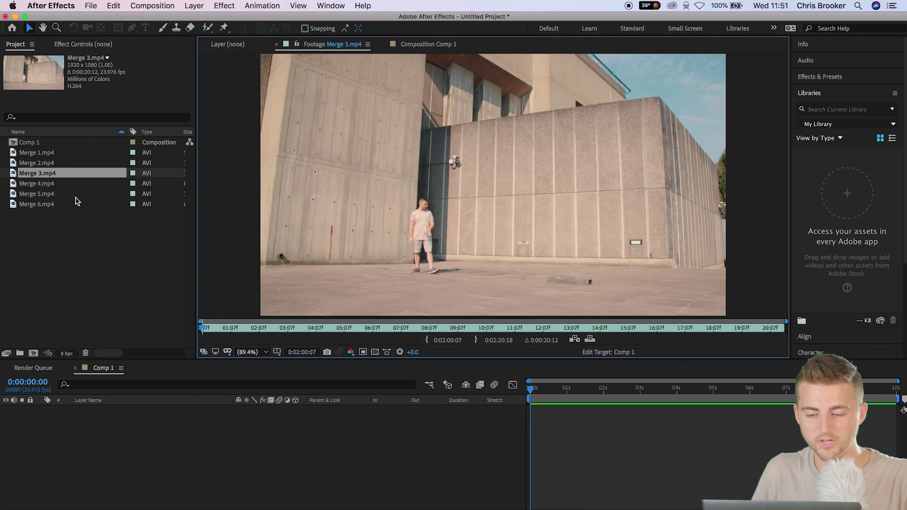
double_click(40, 185)
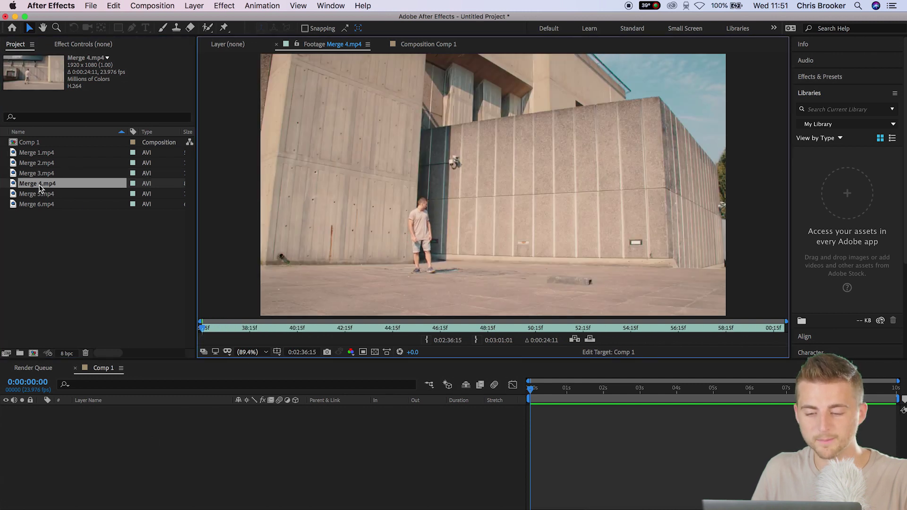
double_click(46, 194)
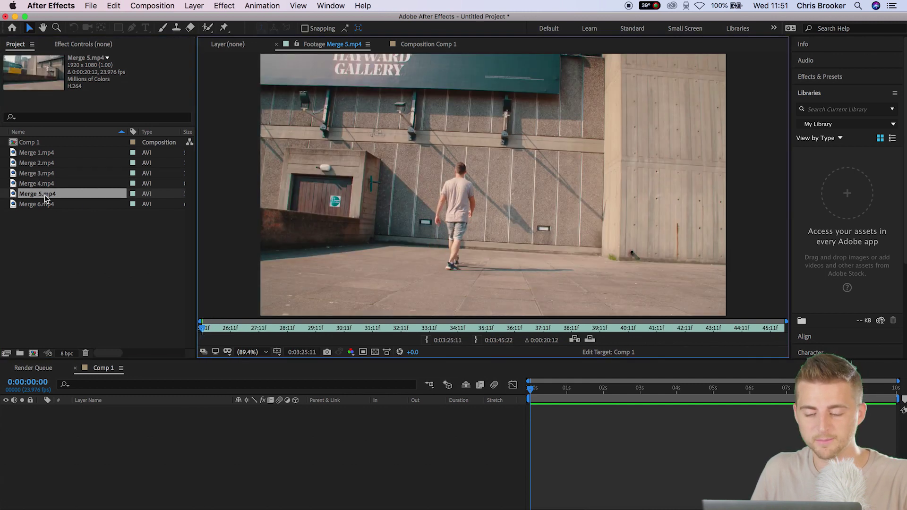
double_click(37, 204)
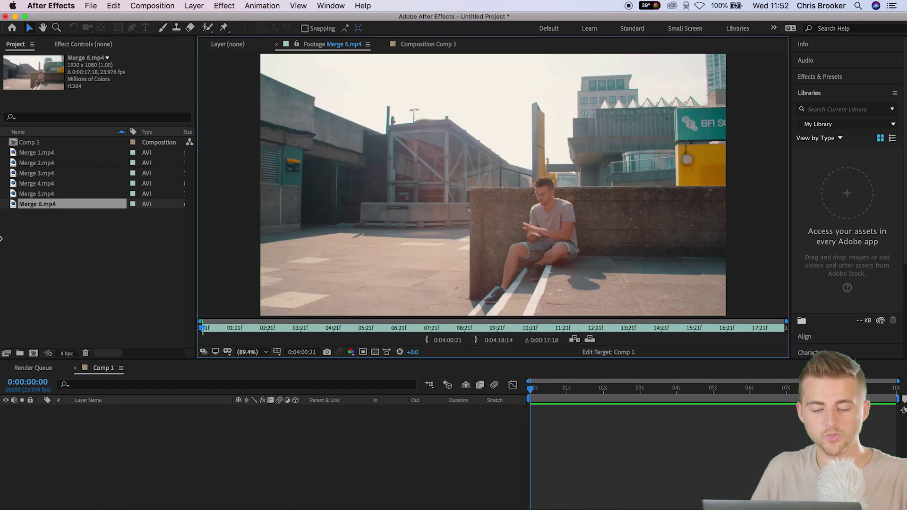
Add all six Merge clips to Comp 1, with Merge 1.mp4 at the top and Merge 6.mp4 at the bottom, and play the composition
drag(51, 279, 193, 436)
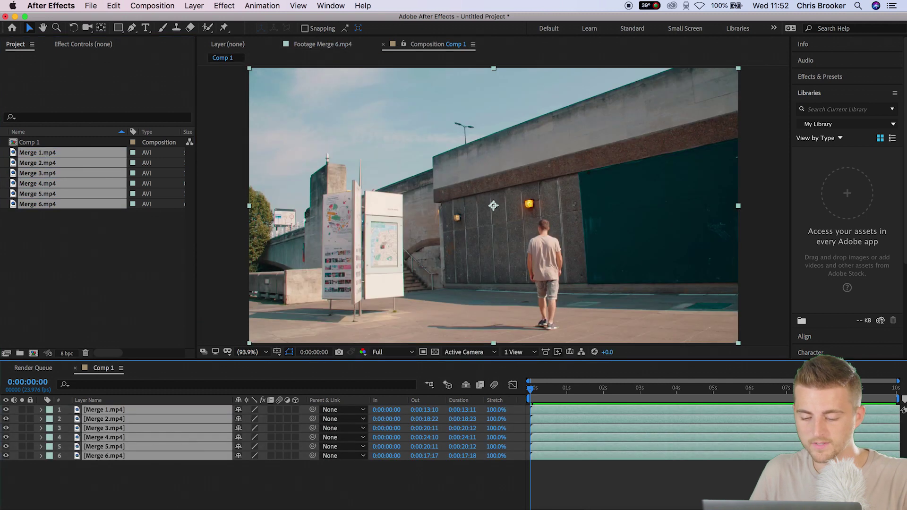
click(620, 487)
click(103, 409)
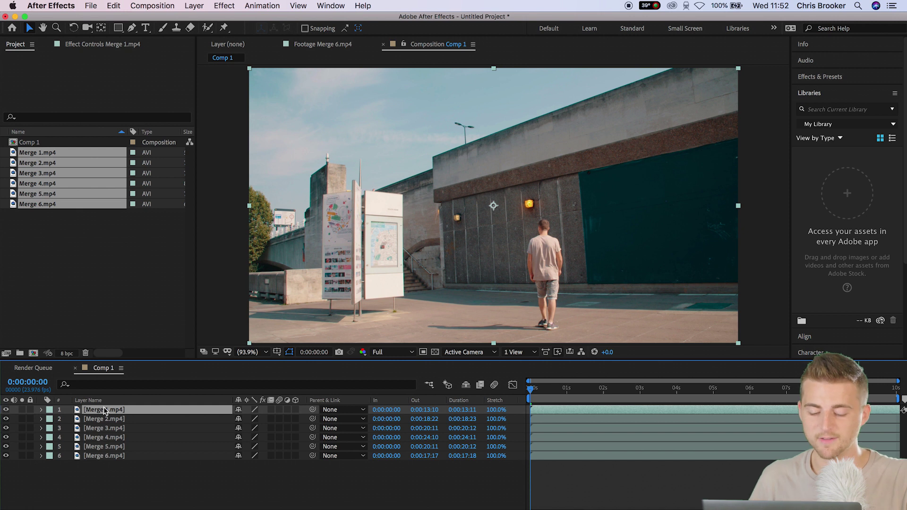
click(118, 455)
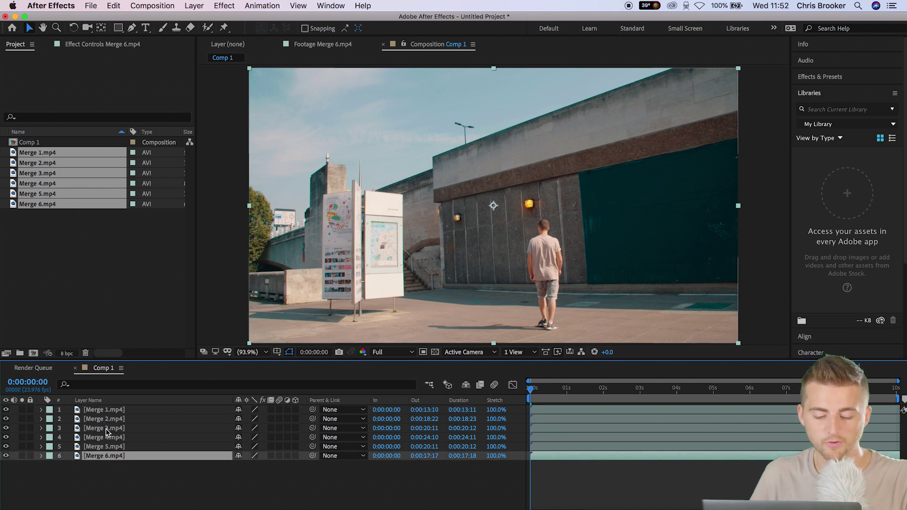
key(space)
key(space)
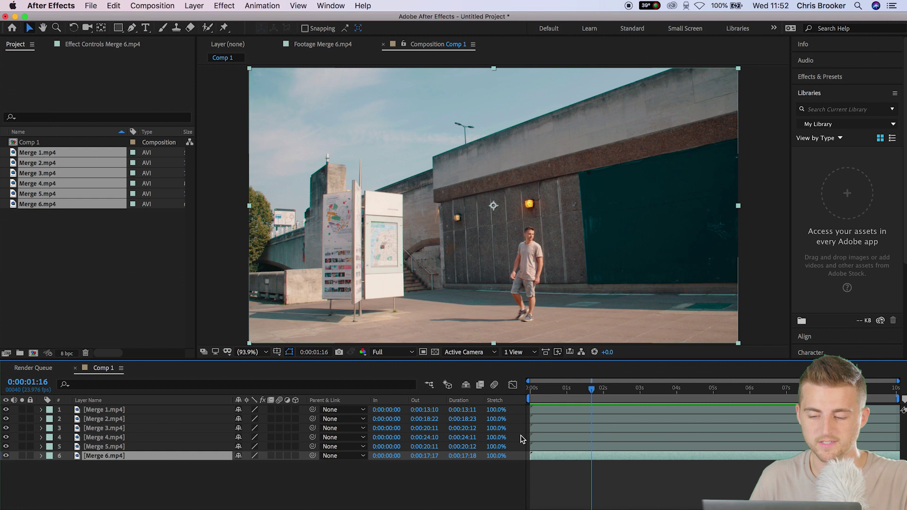
Create a null object at the top of the layer stack and parent all six Merge layers to it
click(195, 7)
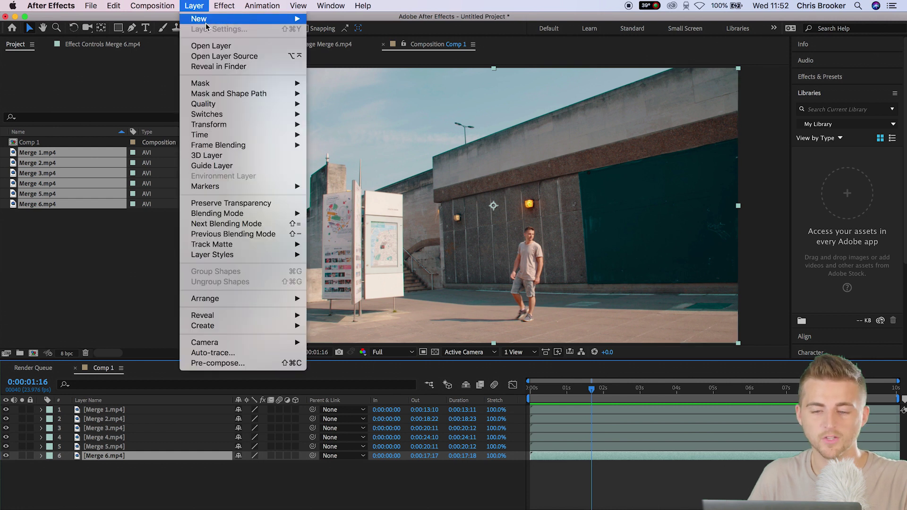
mouse_move(203, 24)
click(336, 60)
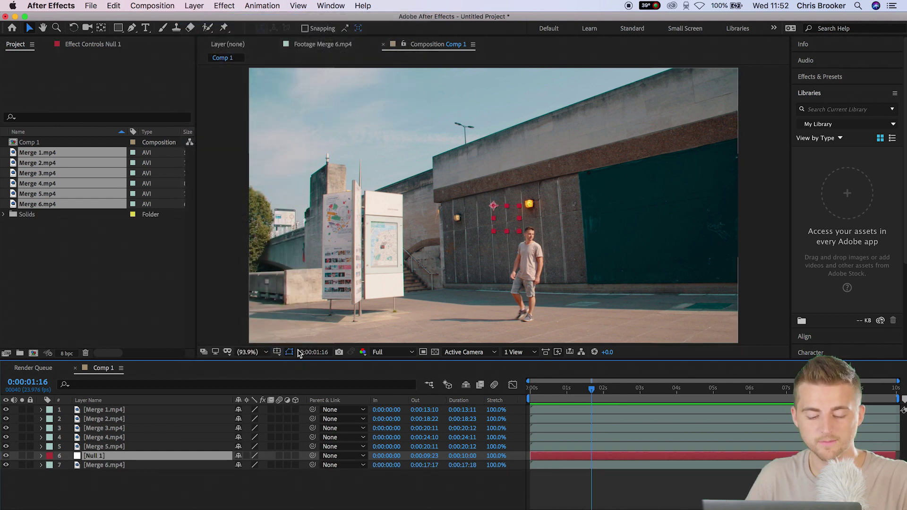
drag(103, 446, 115, 411)
drag(206, 490, 126, 418)
drag(302, 439, 95, 410)
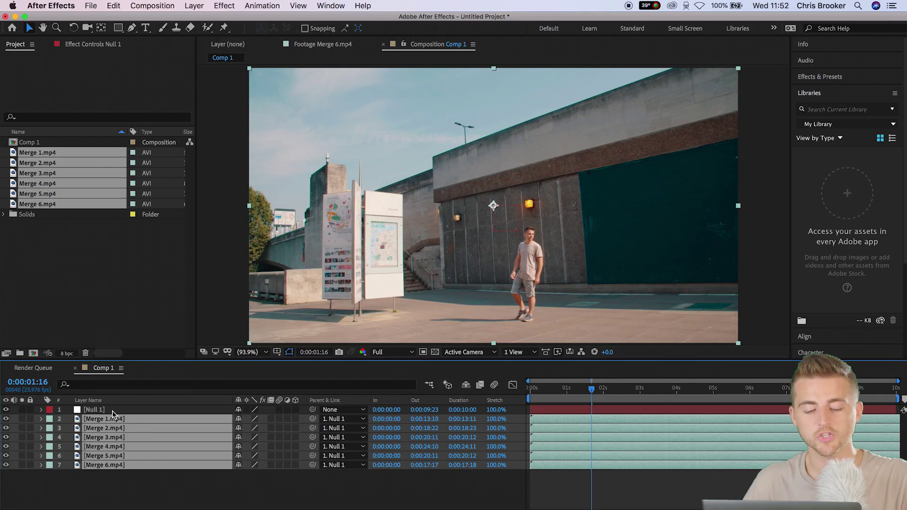
Set a Position keyframe on the null layer at the start of the composition, 0:00:00:00
drag(575, 393, 523, 396)
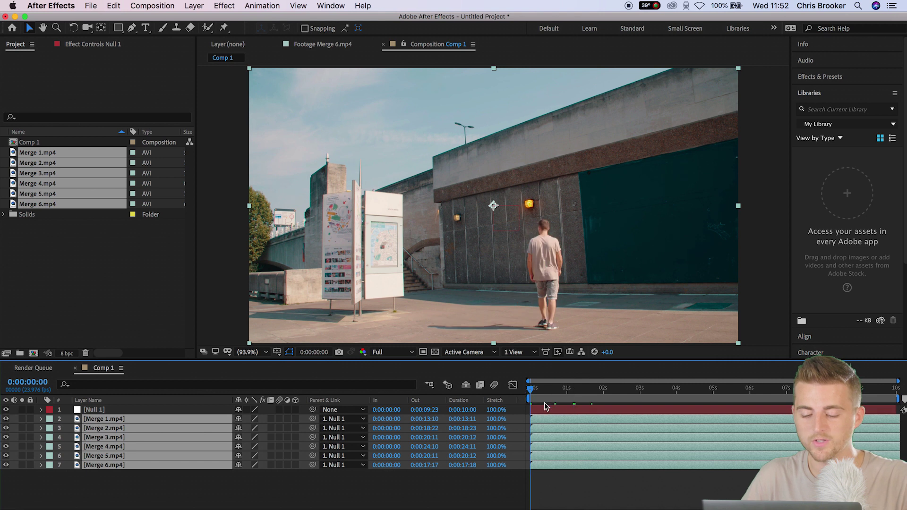
click(545, 407)
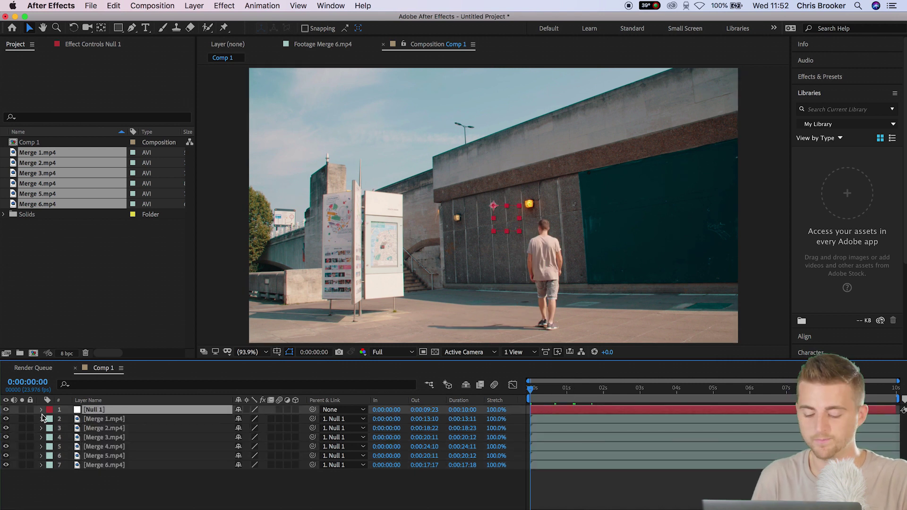
key(p)
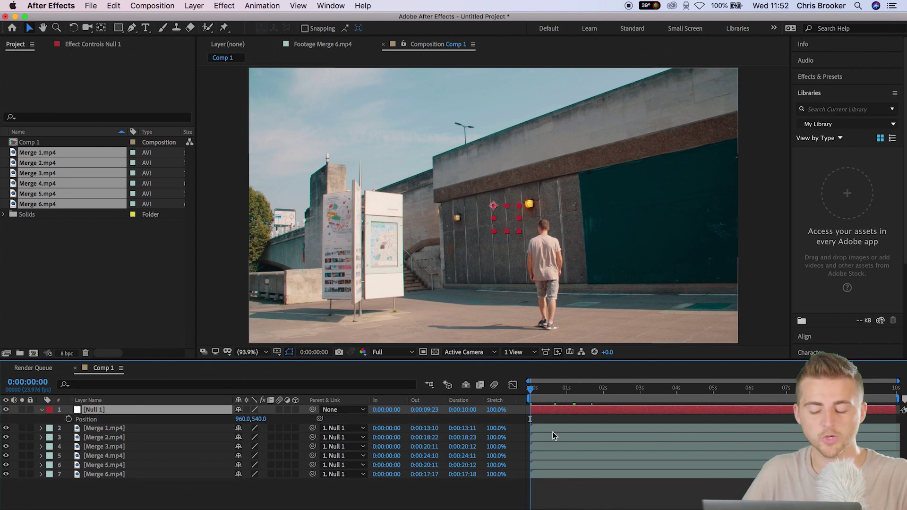
click(69, 419)
At 0:00:08:00, set the null's Position to 2570, 540 so the parented clips slide to the right
click(551, 392)
drag(590, 396, 823, 397)
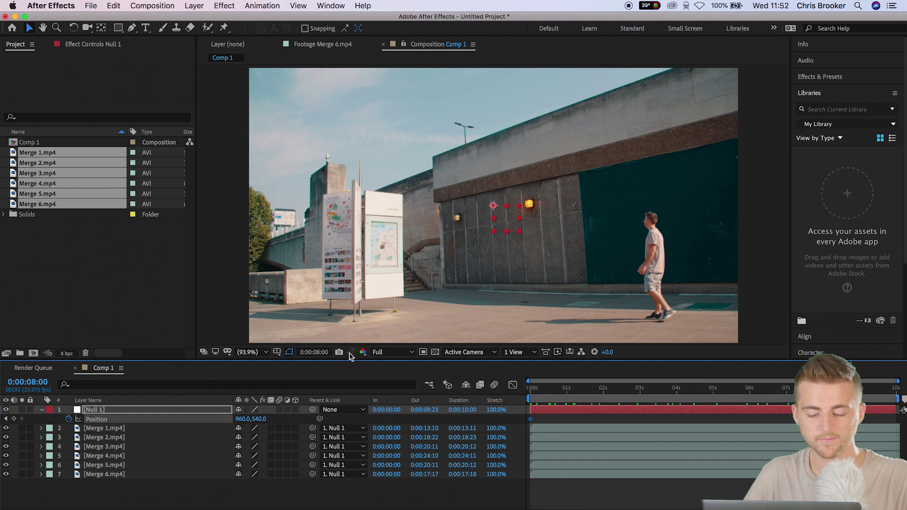
key(/)
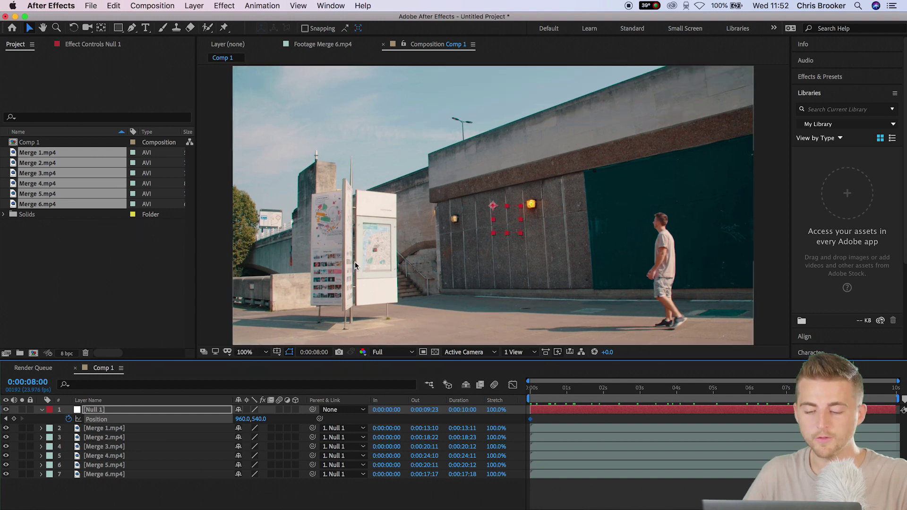
key(comma)
key(comma)
key(comma)
key(comma)
drag(242, 419, 609, 410)
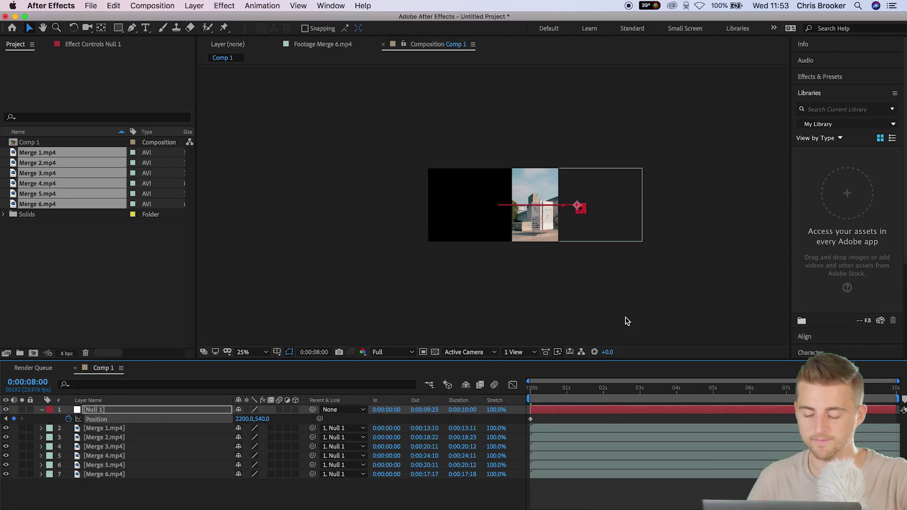
drag(244, 419, 448, 406)
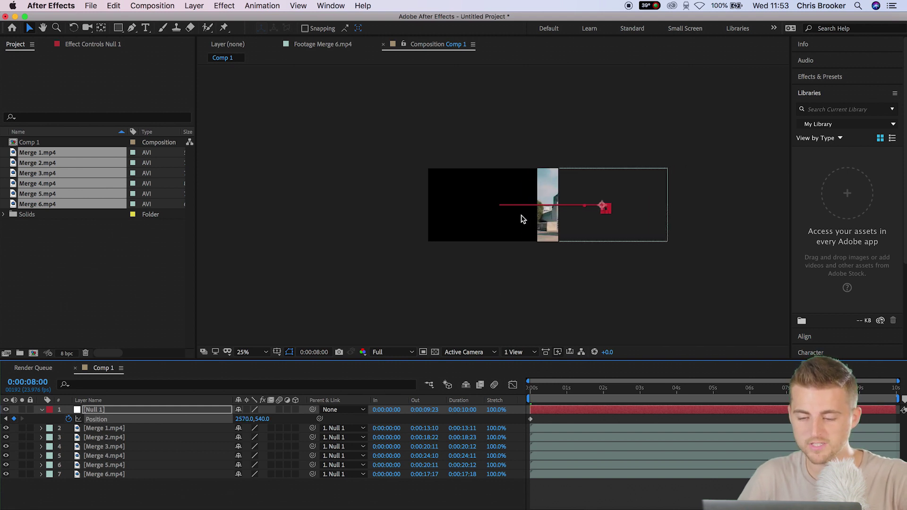
Move Merge 2.mp4 to the left of Merge 1.mp4 in the composition, at a Position of about -1944, 24
scroll(528, 222, up, 2)
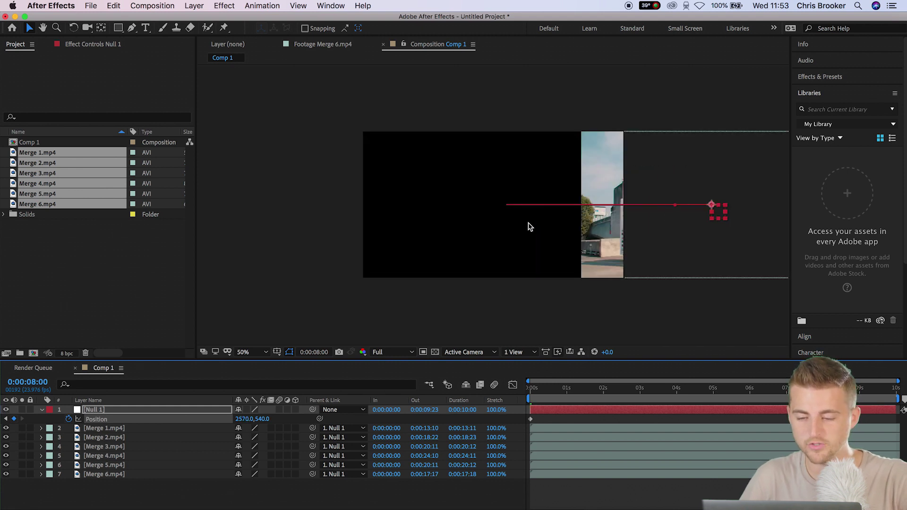
click(109, 438)
drag(755, 198, 530, 196)
Go to 0:00:04:18 and lower the opacity of Merge 1.mp4 to 56% to see the layers beneath it
click(705, 391)
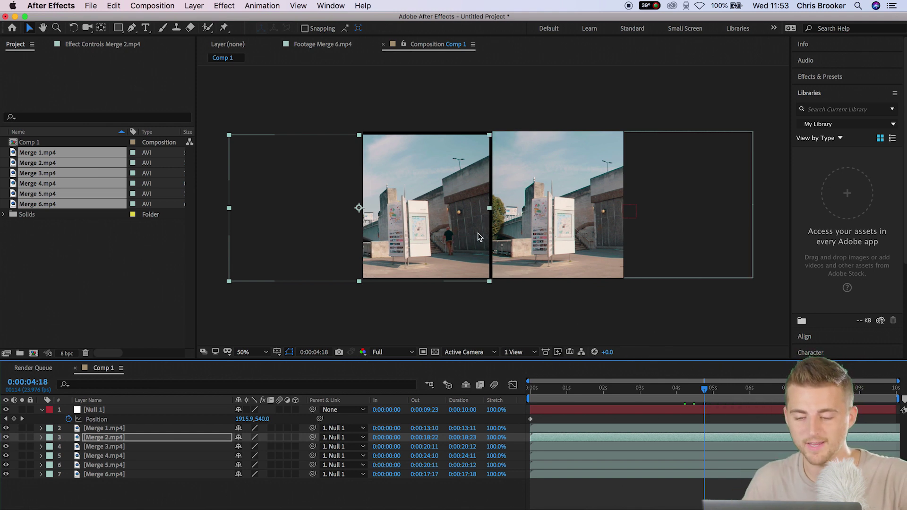
key(period)
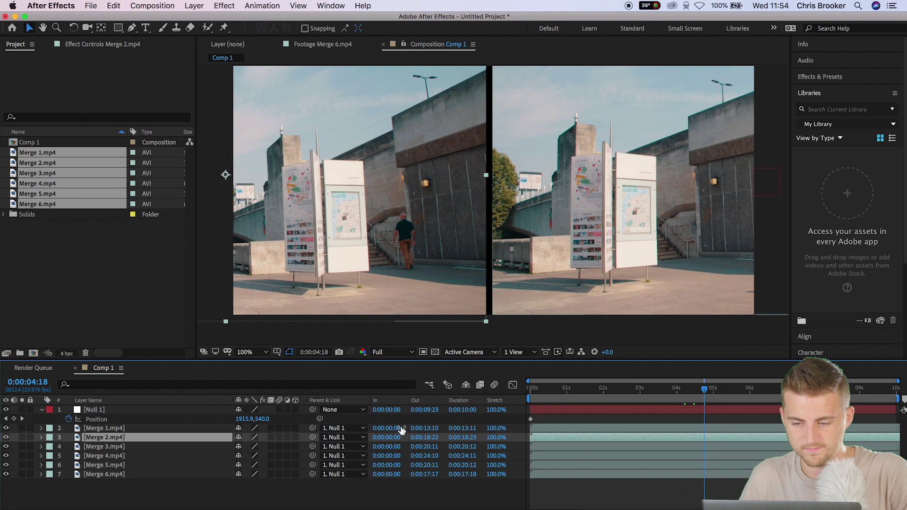
click(597, 428)
key(t)
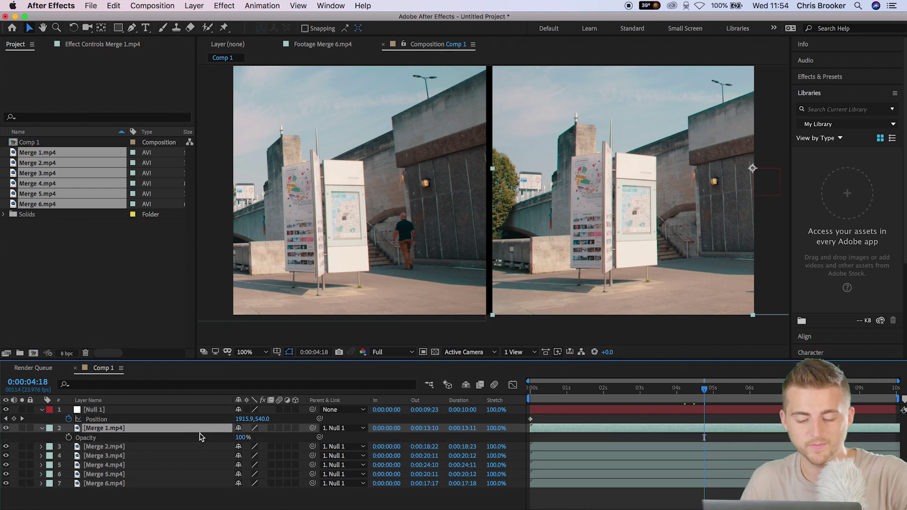
drag(243, 437, 217, 439)
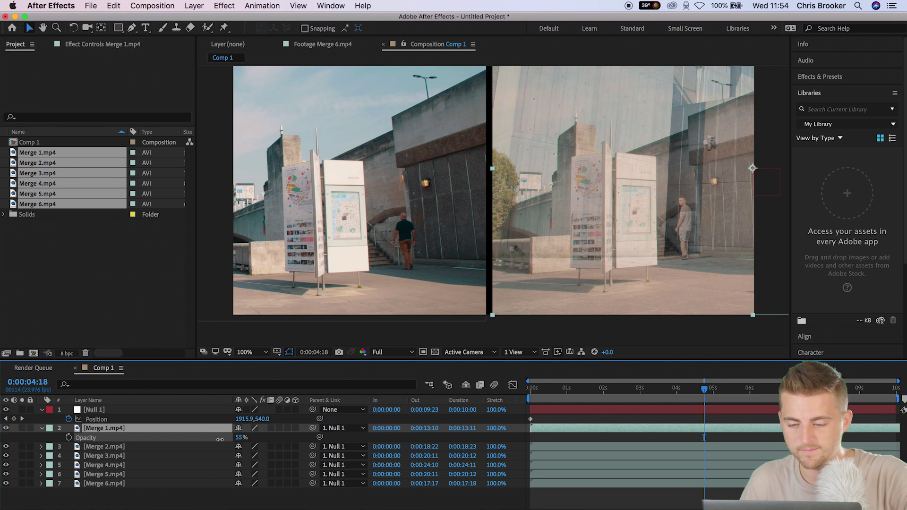
drag(220, 440, 221, 439)
Set the Position of Merge 2.mp4 to -879, 9 so its map sign overlaps the one in Merge 1.mp4
click(122, 449)
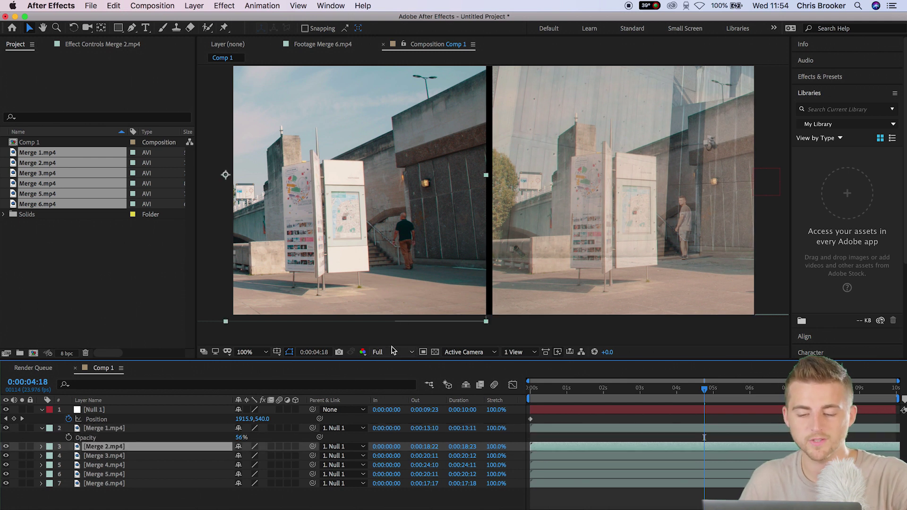
key(p)
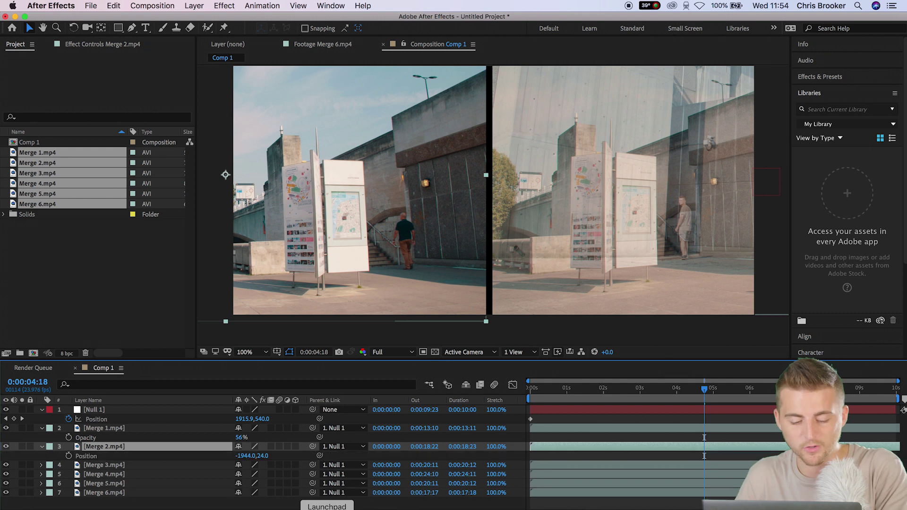
drag(244, 459, 748, 459)
key(Return)
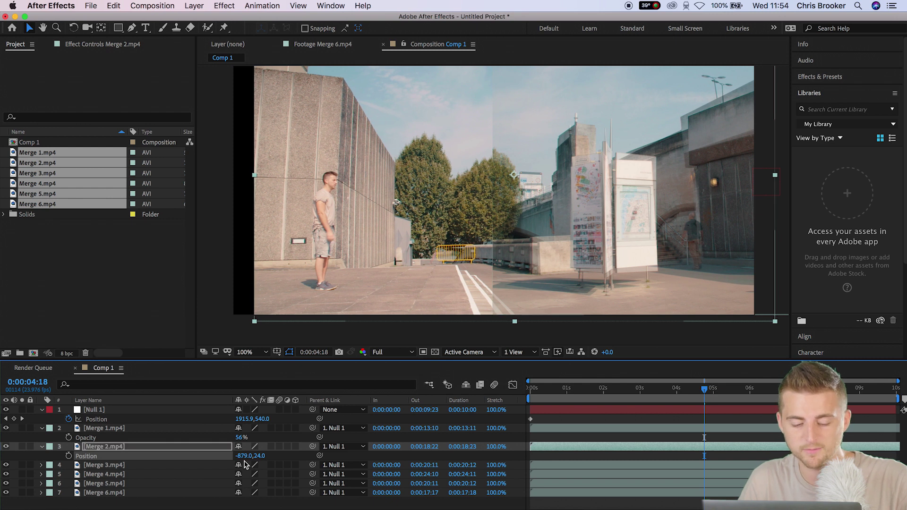
drag(266, 457, 259, 456)
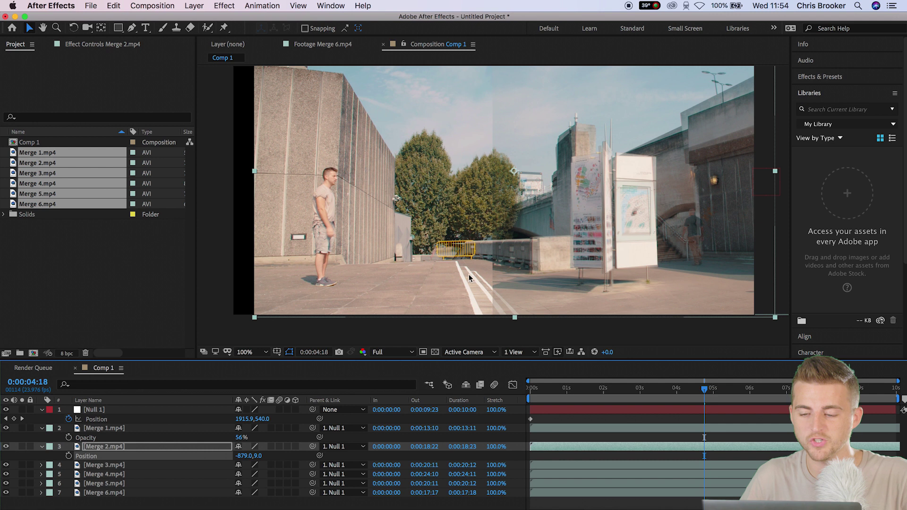
Fine-tune the alignment of Merge 2.mp4 with Merge 1.mp4 using a Position of about -869, -43 and a Rotation of 5°
scroll(613, 195, up, 4)
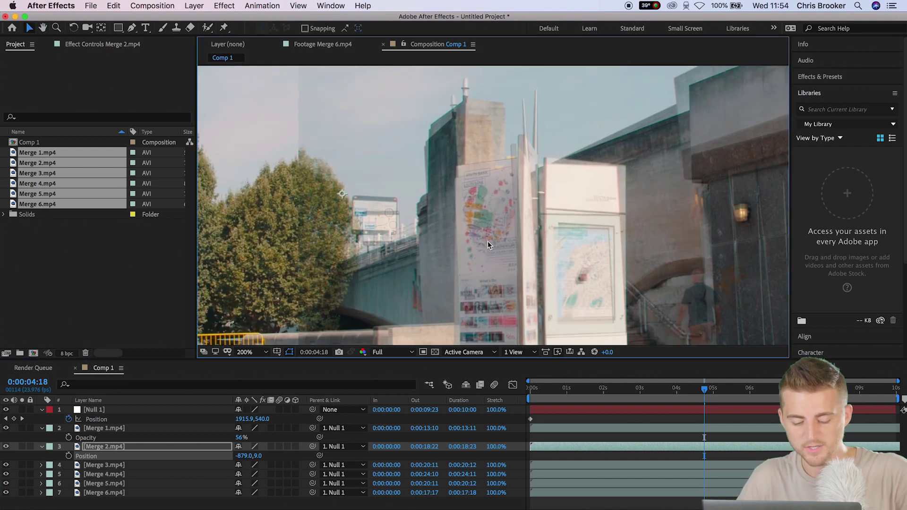
key(r)
drag(251, 457, 227, 459)
key(p)
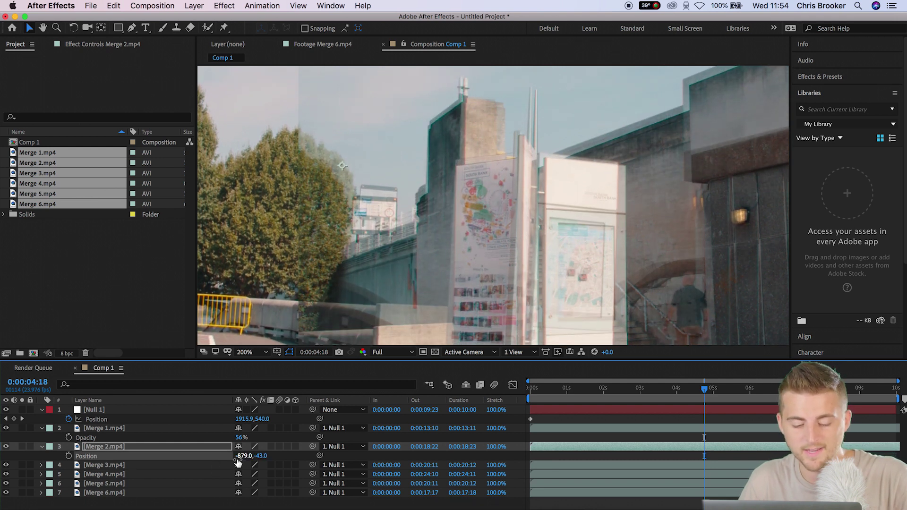
key(r)
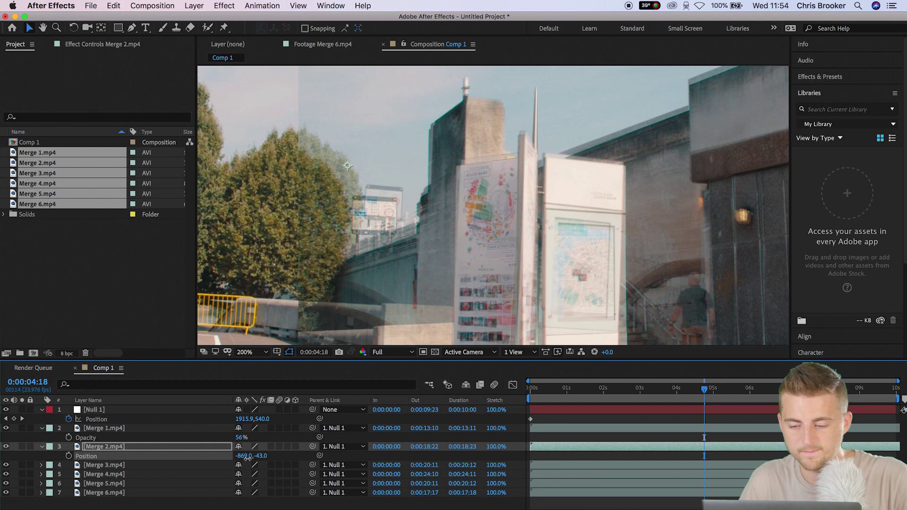
scroll(480, 208, up, 1)
scroll(481, 208, down, 2)
key(space)
drag(560, 246, 515, 238)
scroll(552, 232, down, 1)
key(space)
key(v)
Restore the opacity of Merge 1.mp4 to 100%
click(106, 428)
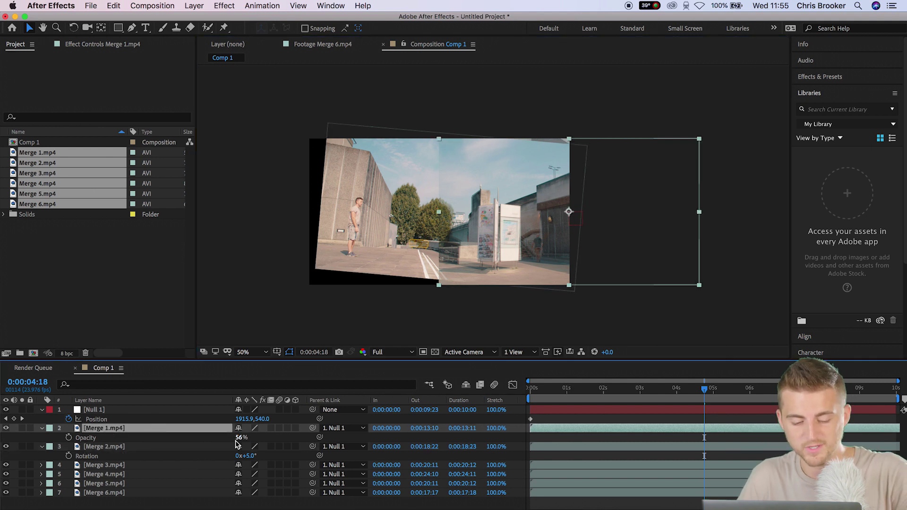
drag(239, 438, 312, 436)
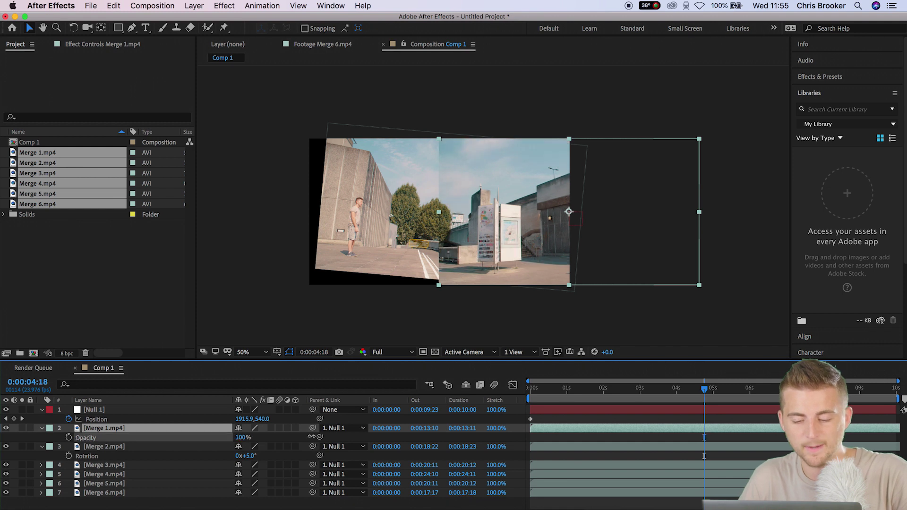
key(Return)
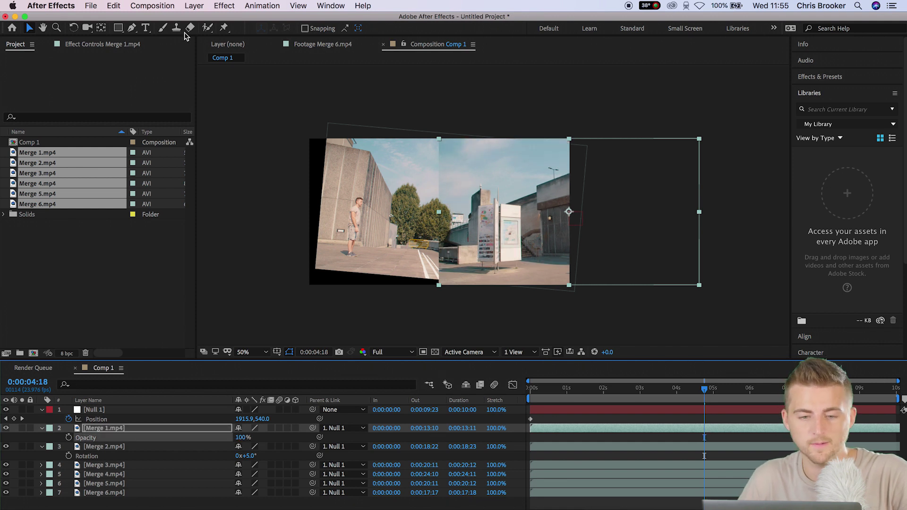
Draw a rectangular mask on Merge 1.mp4 that starts at the map sign and keeps everything to its right
click(118, 28)
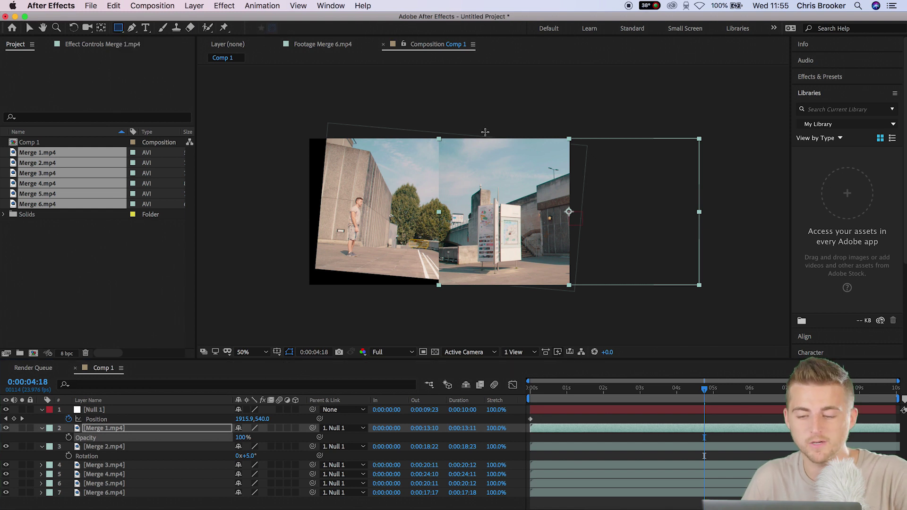
drag(481, 112, 798, 325)
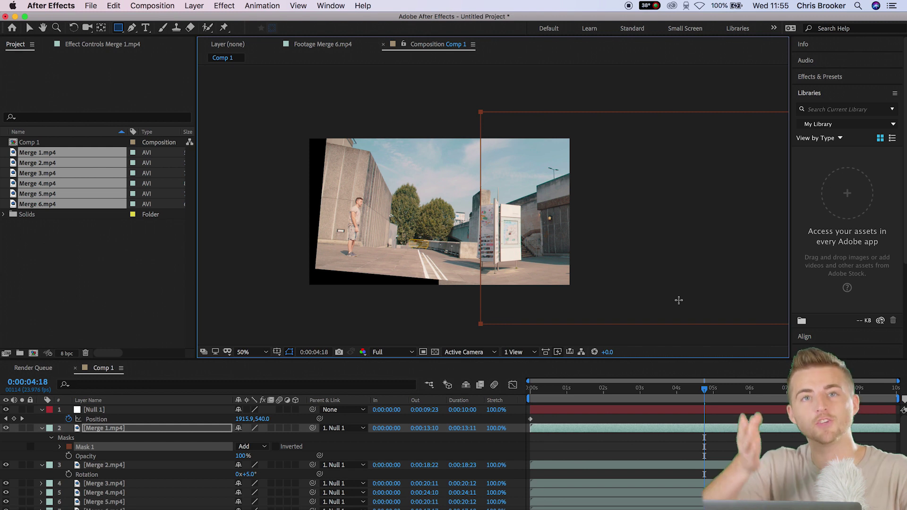
key(period)
key(space)
drag(536, 254, 528, 182)
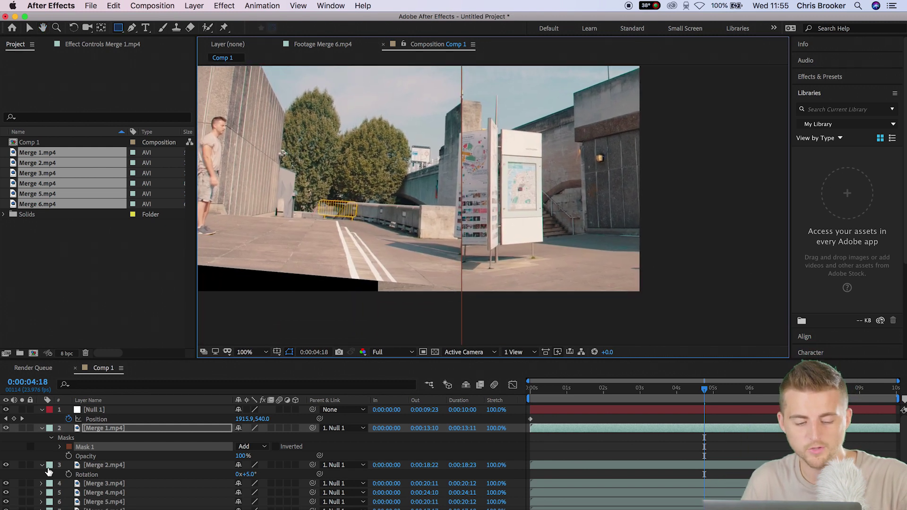
Feather the mask on Merge 1.mp4 by 85 pixels to soften the seam at the map sign
click(60, 447)
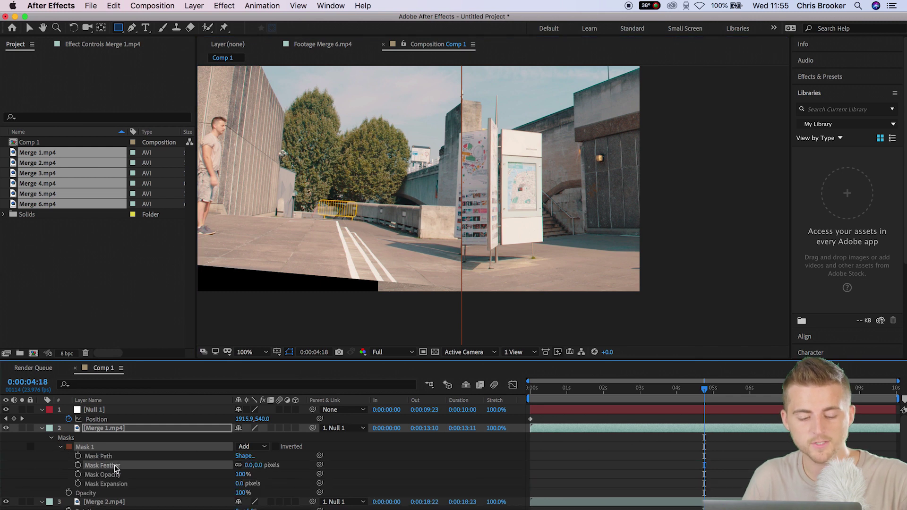
drag(249, 466, 293, 463)
click(634, 469)
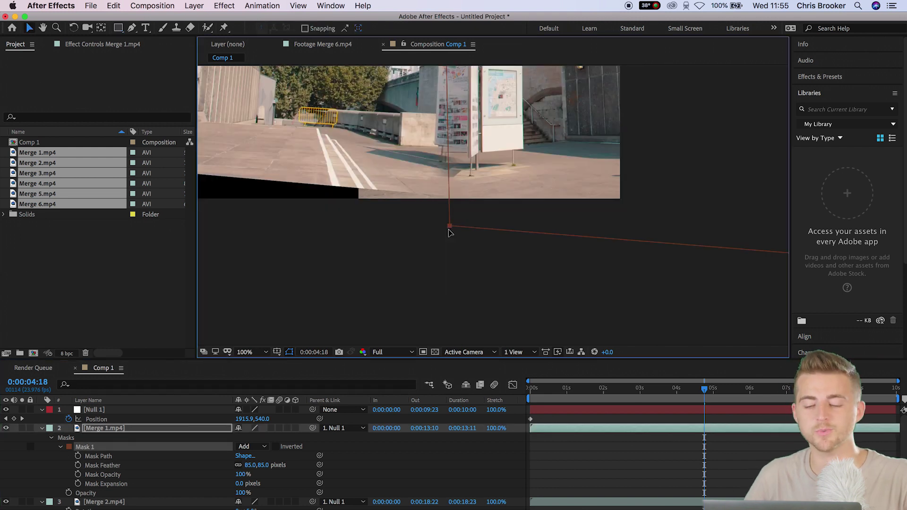
Refine the lower corner of Merge 1.mp4's mask so its edge blends cleanly around the foot of the map sign, and deselect the layer
drag(487, 172, 486, 184)
key(period)
drag(566, 204, 554, 209)
key(v)
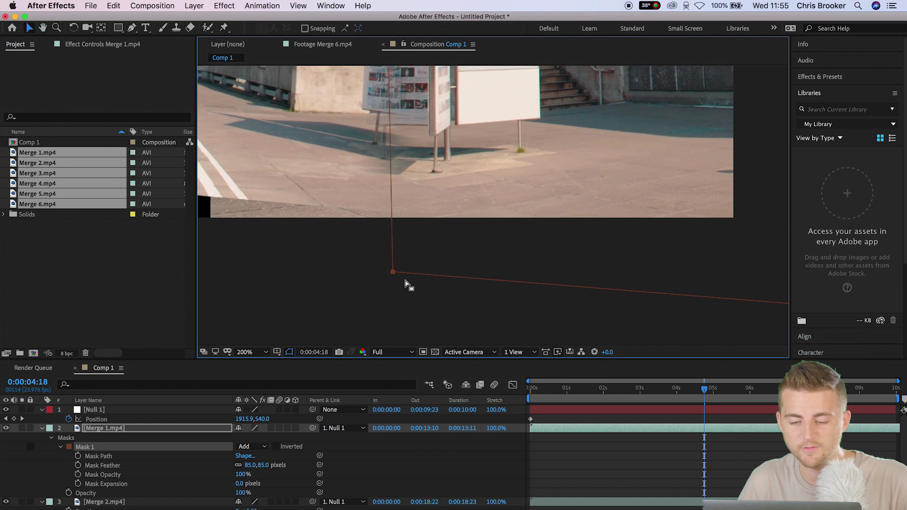
drag(387, 153, 430, 224)
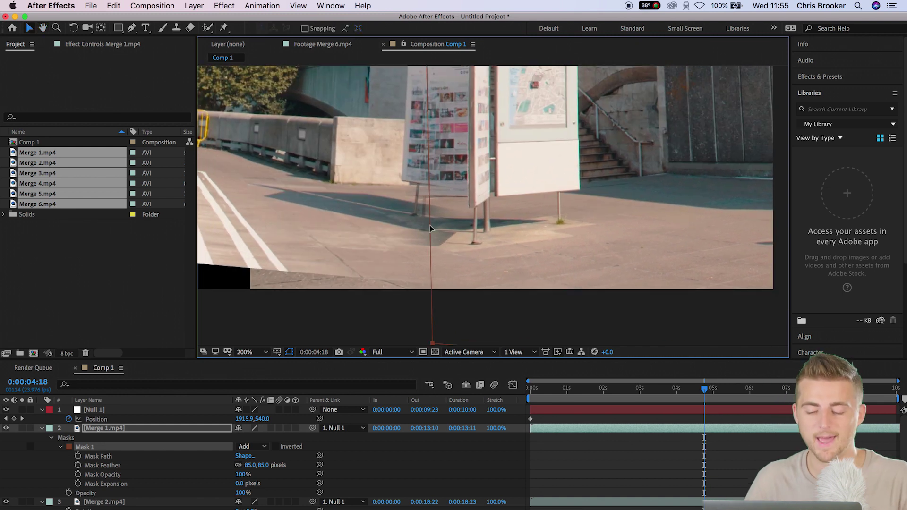
key(period)
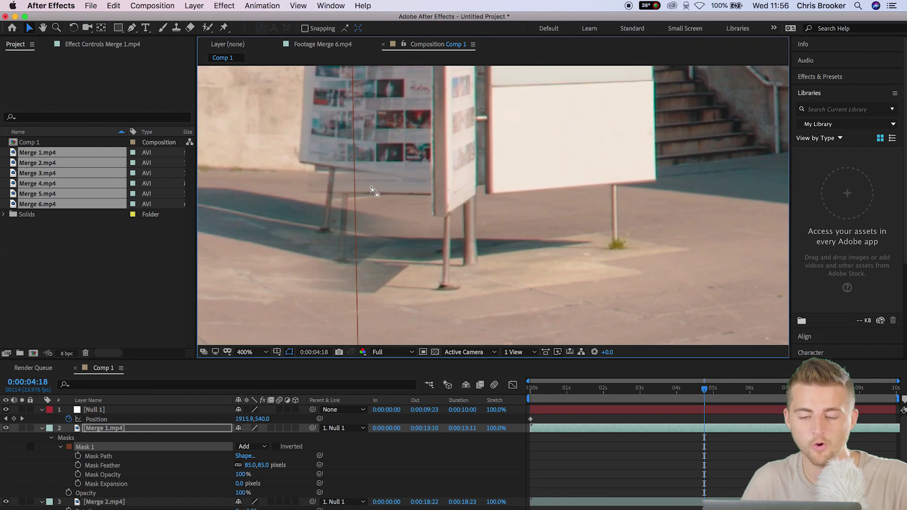
drag(497, 267, 517, 143)
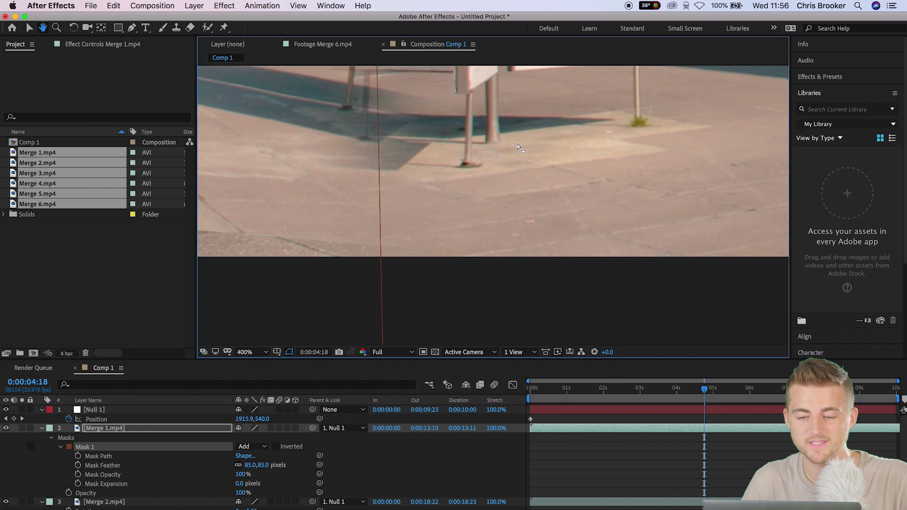
key(comma)
scroll(516, 168, up, 3)
drag(440, 302, 523, 279)
mouse_move(542, 262)
mouse_down()
mouse_move(565, 261)
mouse_move(558, 263)
mouse_up()
drag(520, 166, 513, 310)
drag(508, 163, 506, 314)
drag(502, 147, 507, 279)
drag(529, 233, 520, 79)
click(444, 324)
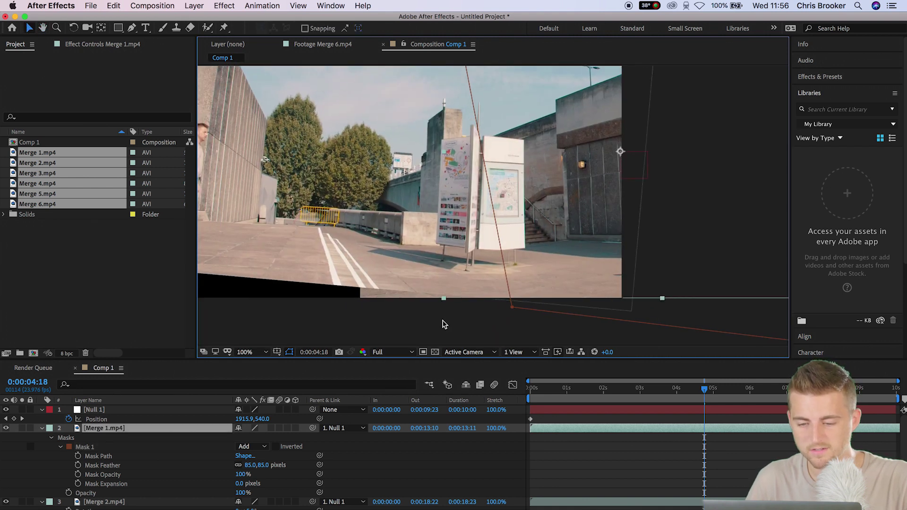
click(503, 333)
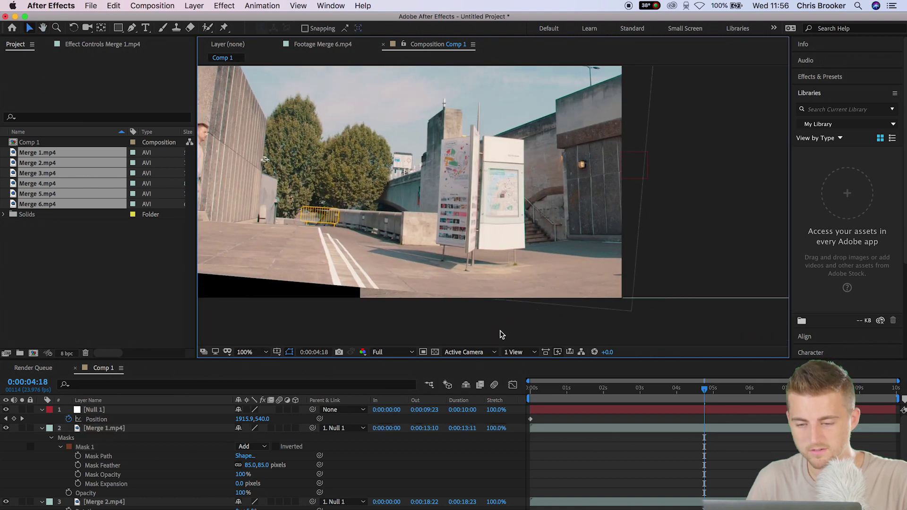
At 0:00:07:17, scale Null 1 to 69% and set its Position to 2497, 608
drag(466, 202, 503, 208)
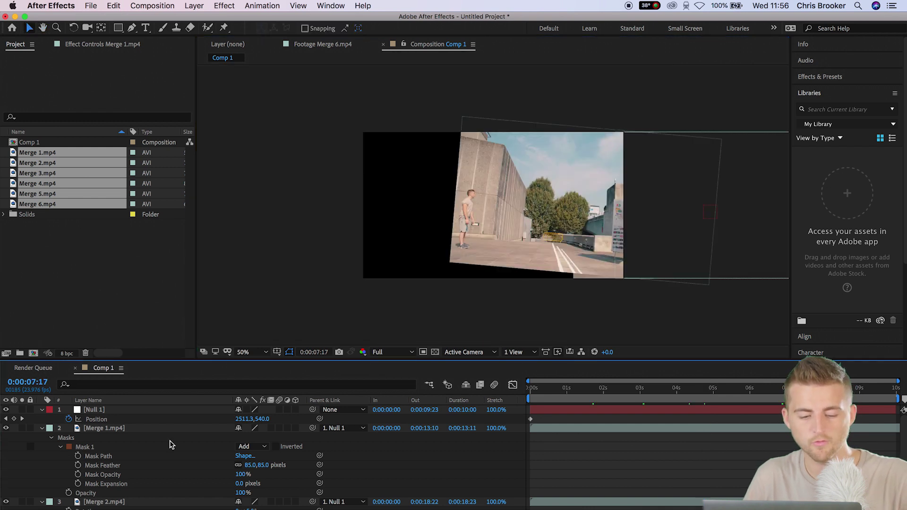
click(96, 410)
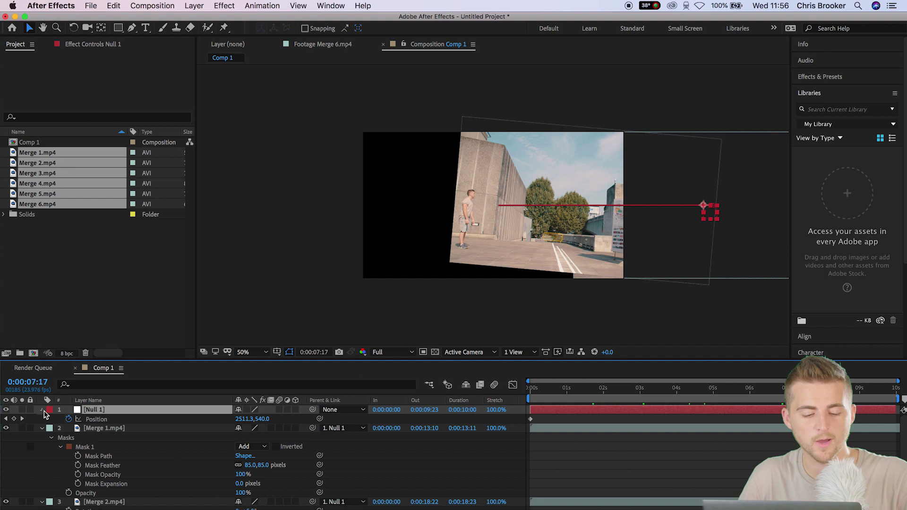
click(43, 410)
click(42, 410)
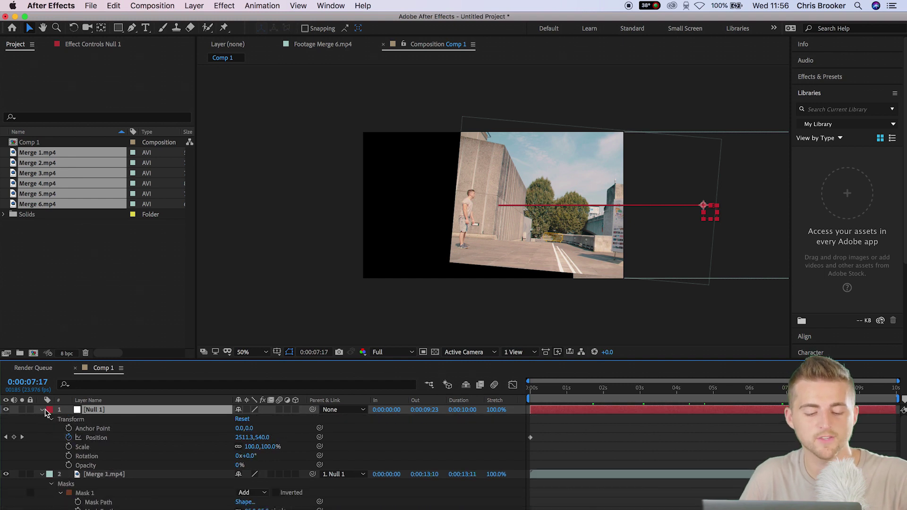
drag(255, 448, 237, 447)
drag(823, 437, 812, 438)
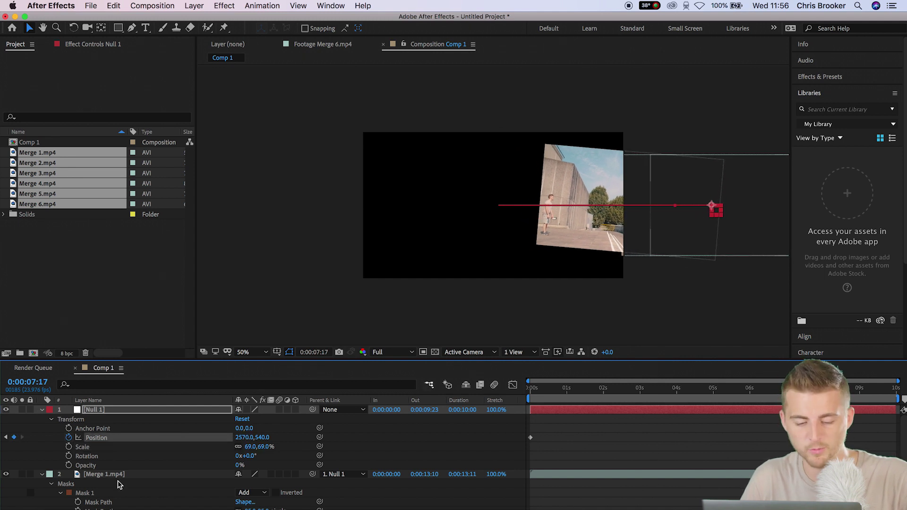
drag(246, 437, 370, 442)
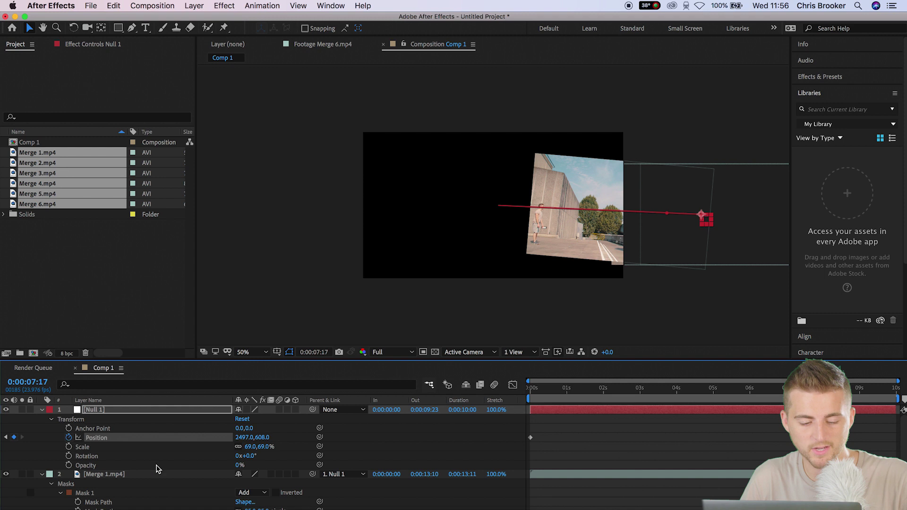
Move Merge 3.mp4 to the left of Merge 2.mp4 so the concrete walls of both clips overlap
click(41, 410)
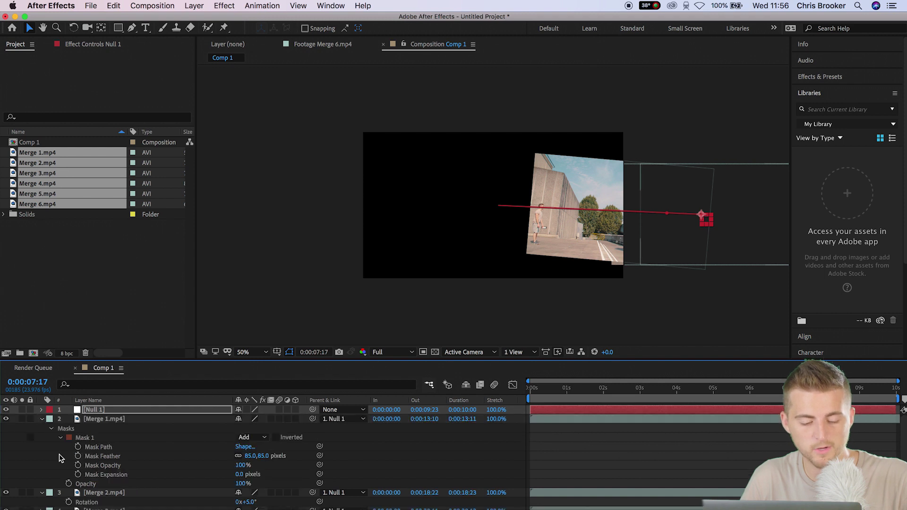
click(44, 420)
click(120, 448)
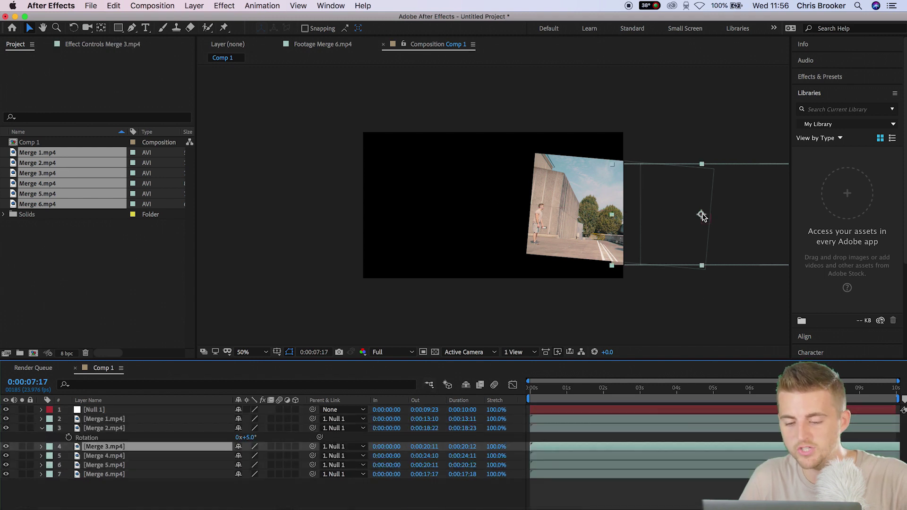
drag(703, 216, 510, 216)
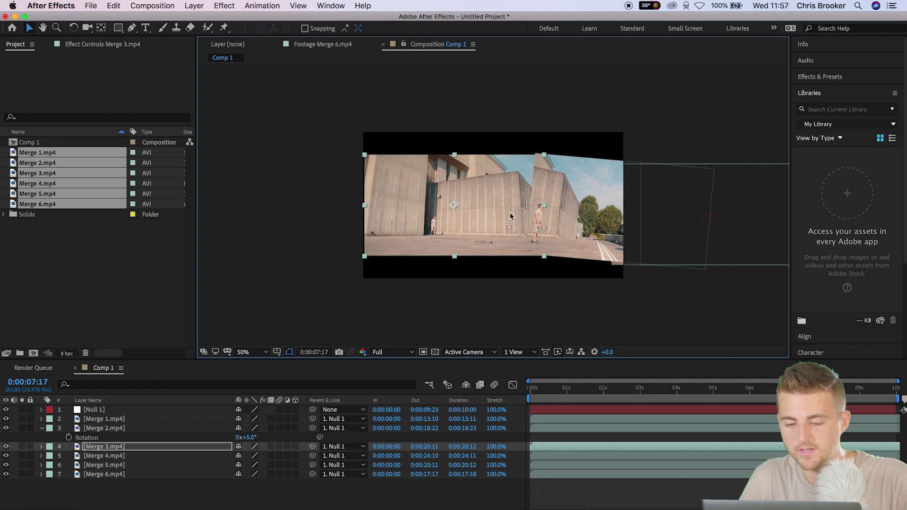
scroll(511, 215, up, 2)
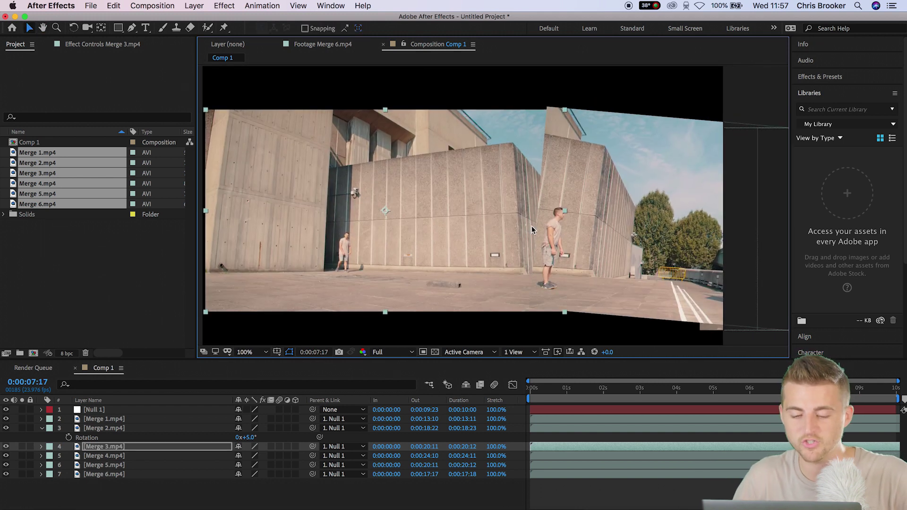
drag(530, 201, 597, 195)
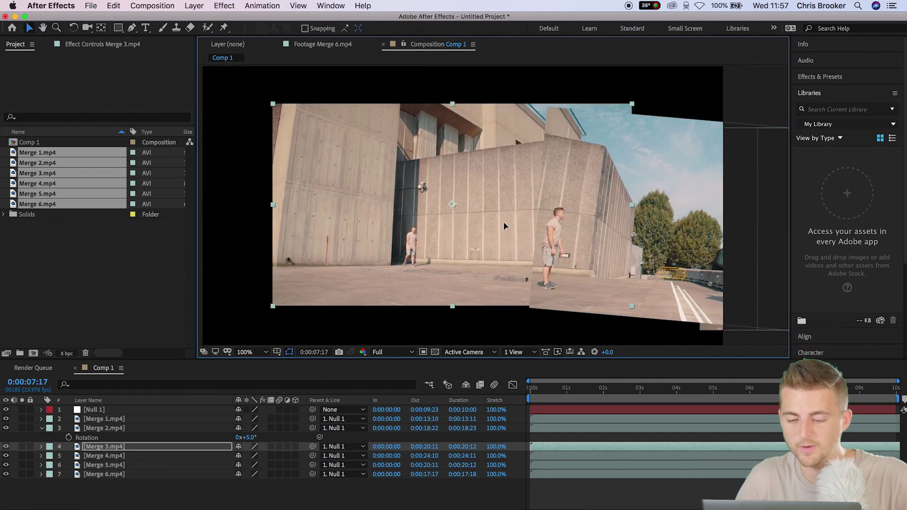
Lower the opacity of Merge 2.mp4 to 57% and align Merge 3.mp4 beneath it with a Rotation of 6°
key(r)
drag(247, 456, 222, 431)
click(208, 428)
key(t)
drag(442, 266, 456, 261)
drag(251, 457, 254, 457)
drag(489, 222, 488, 210)
click(251, 456)
text(6)
key(Return)
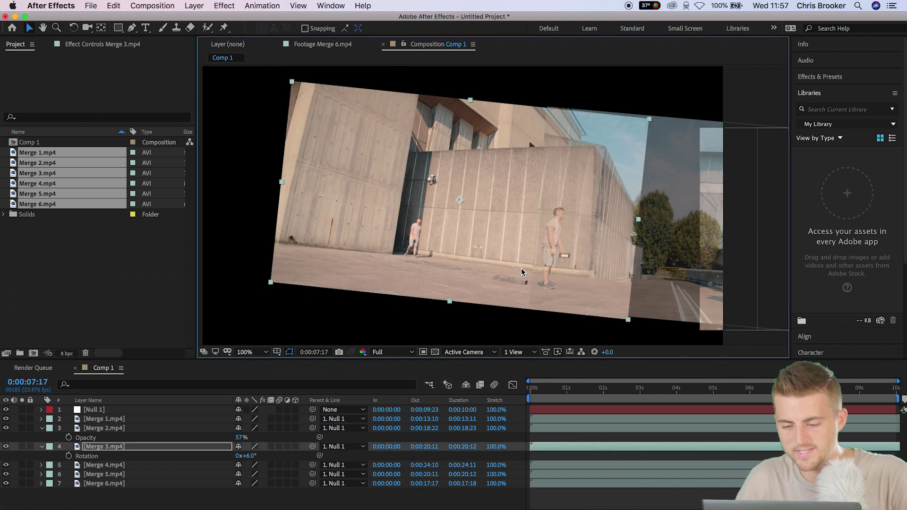
Check the overlap of Merge 3.mp4 and Merge 2.mp4 along the wall and ground, and restore the opacity of Merge 2.mp4 to 100%
scroll(543, 262, up, 1)
scroll(544, 262, down, 5)
scroll(544, 262, right, 3)
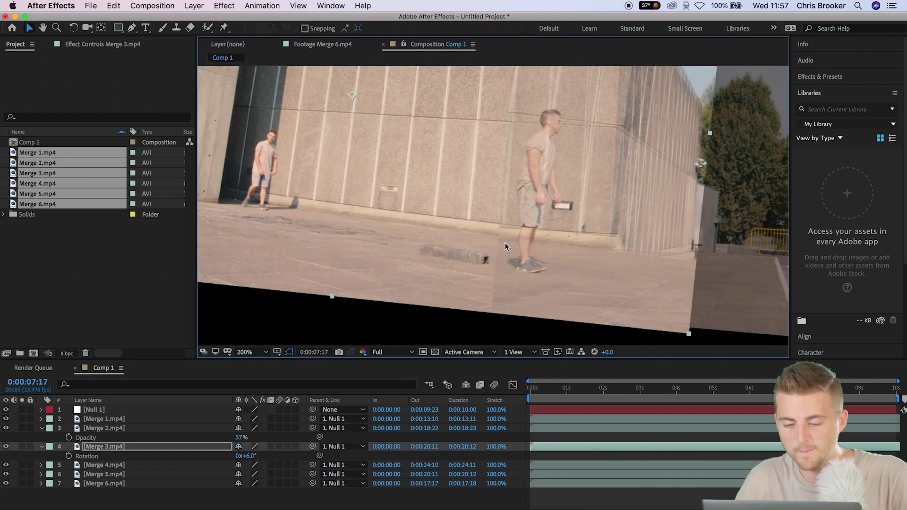
scroll(544, 250, up, 2)
scroll(543, 251, left, 1)
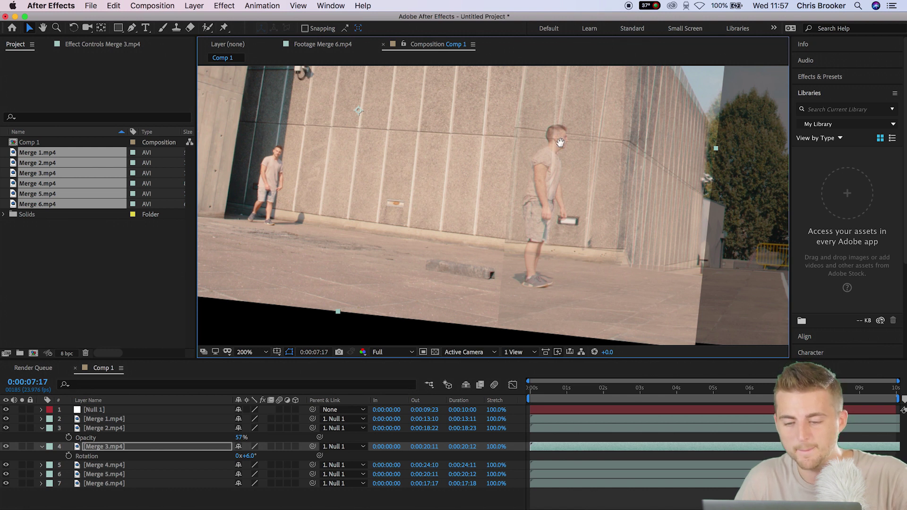
scroll(560, 143, up, 5)
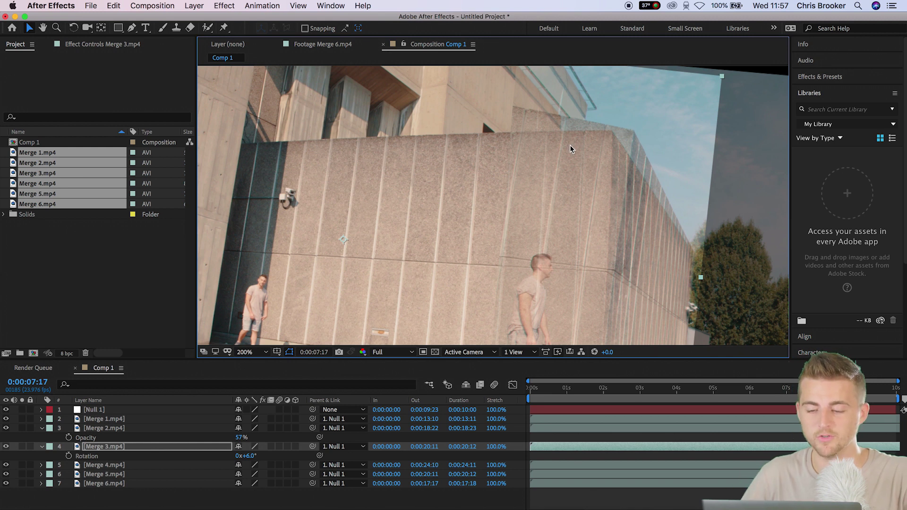
scroll(550, 180, down, 6)
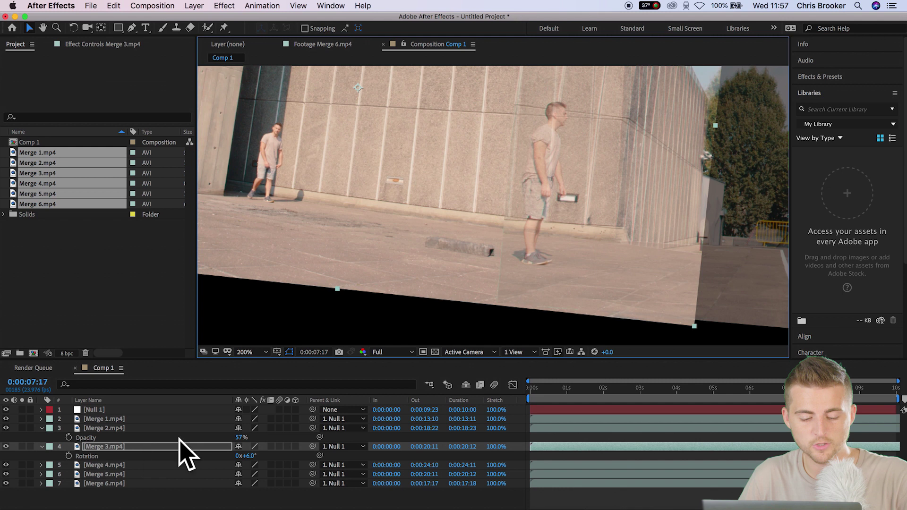
click(110, 429)
drag(241, 438, 521, 433)
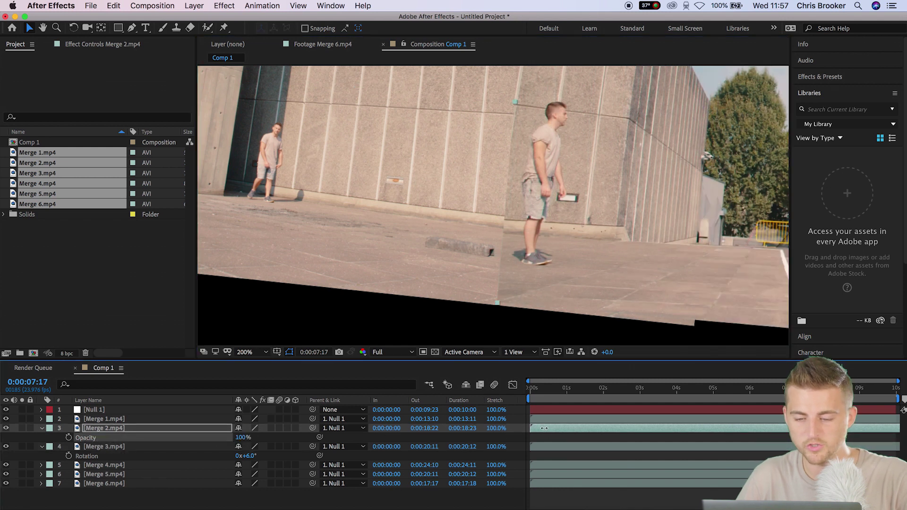
Shift Merge 2.mp4 earlier in time so its In point is -0:00:03:07 and the man clears the seam
scroll(591, 274, up, 1)
key(space)
scroll(572, 263, down, 2)
drag(578, 258, 544, 281)
click(154, 429)
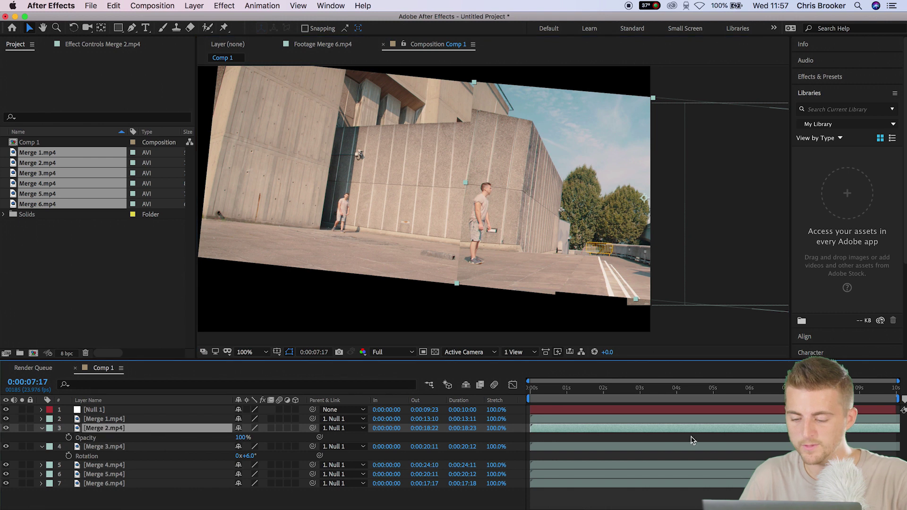
drag(820, 429, 695, 436)
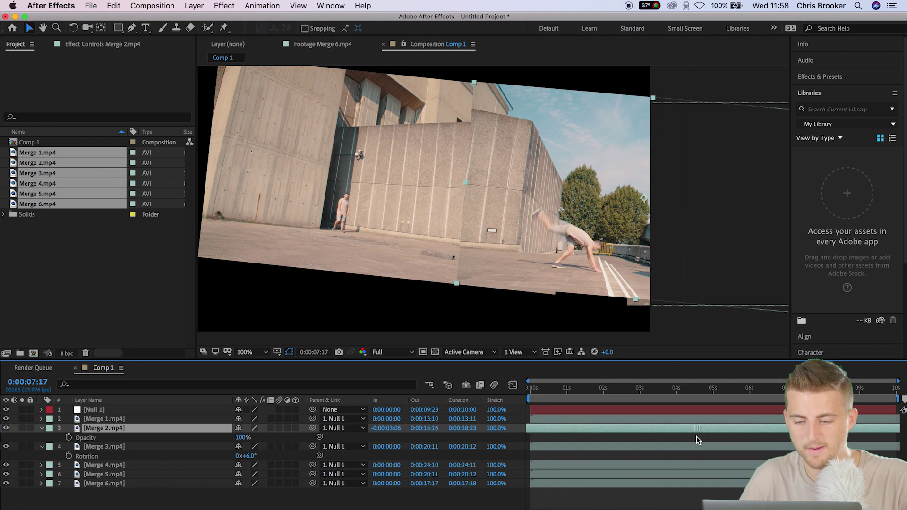
Draw a closed four-point Pen mask on Merge 2.mp4, with its left edge running down the concrete wall and the rest beyond the clip
click(132, 28)
scroll(401, 88, right, 5)
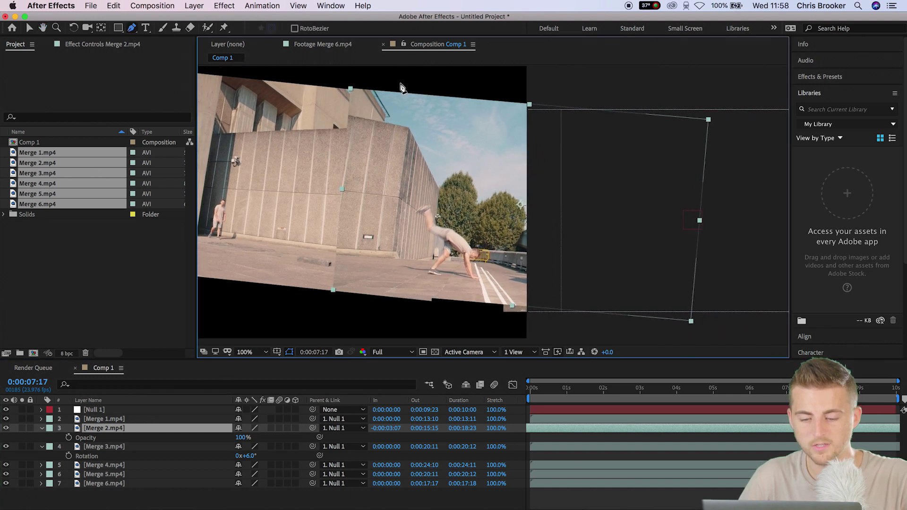
click(400, 81)
click(384, 314)
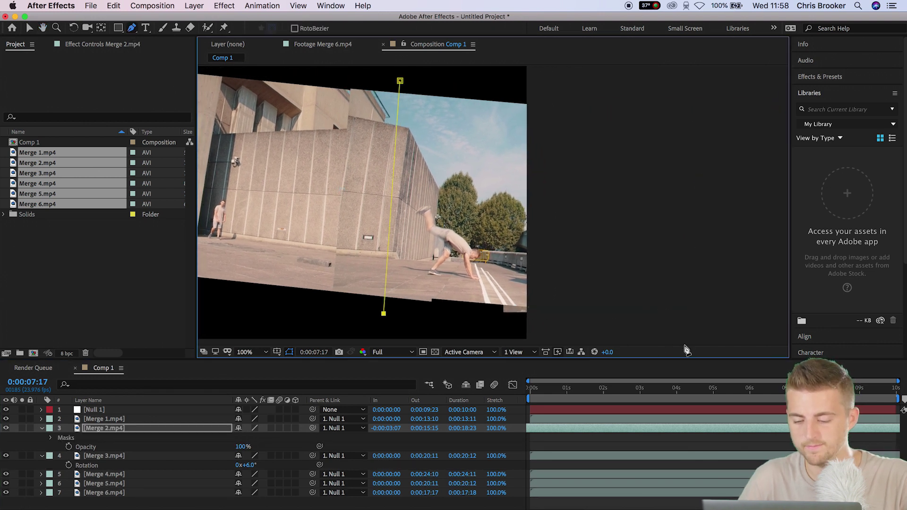
click(728, 341)
click(742, 89)
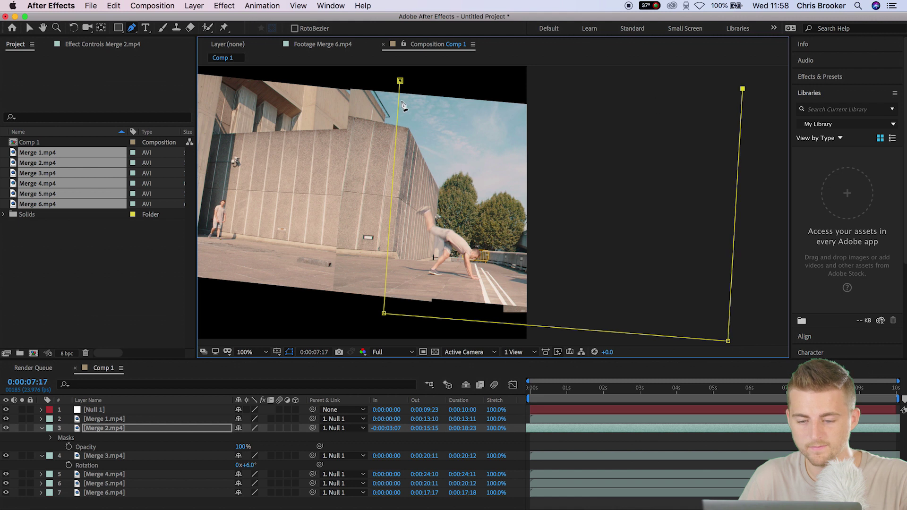
click(400, 81)
key(v)
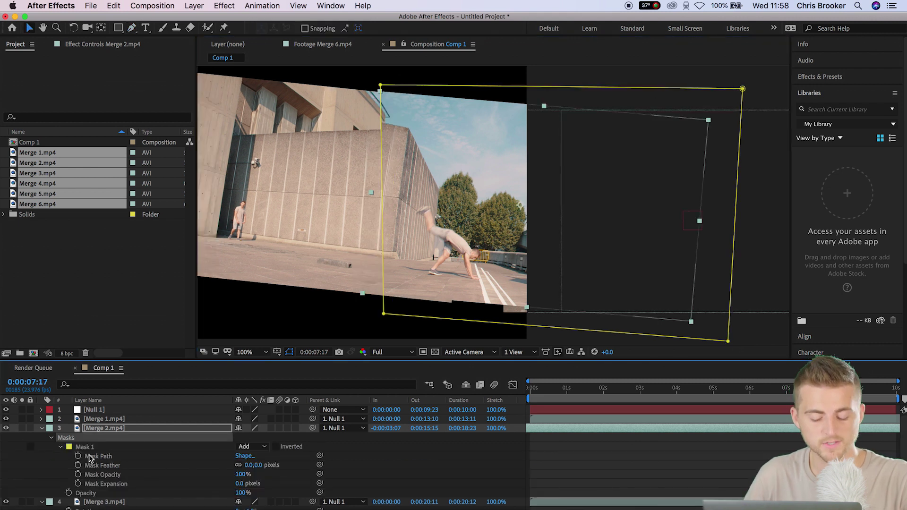
Feather the mask on Merge 2.mp4 by 119 pixels and select Merge 3.mp4
drag(252, 466, 317, 467)
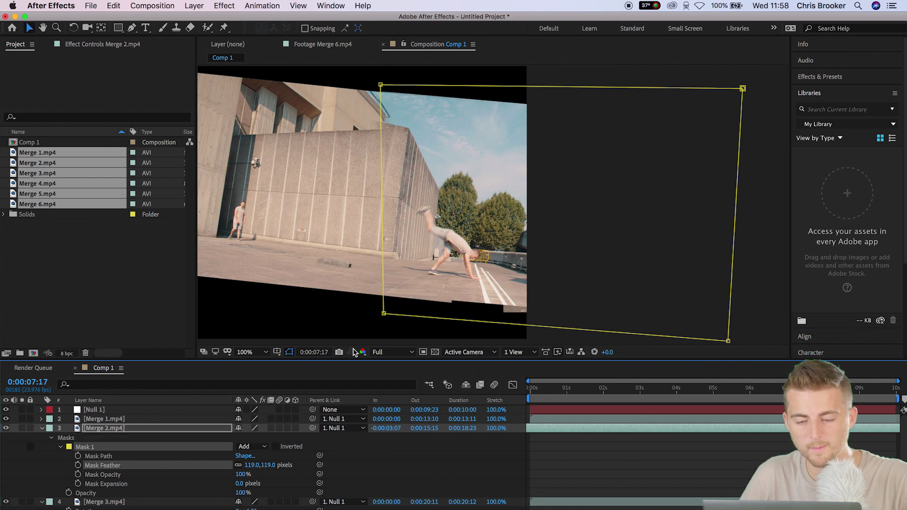
click(342, 249)
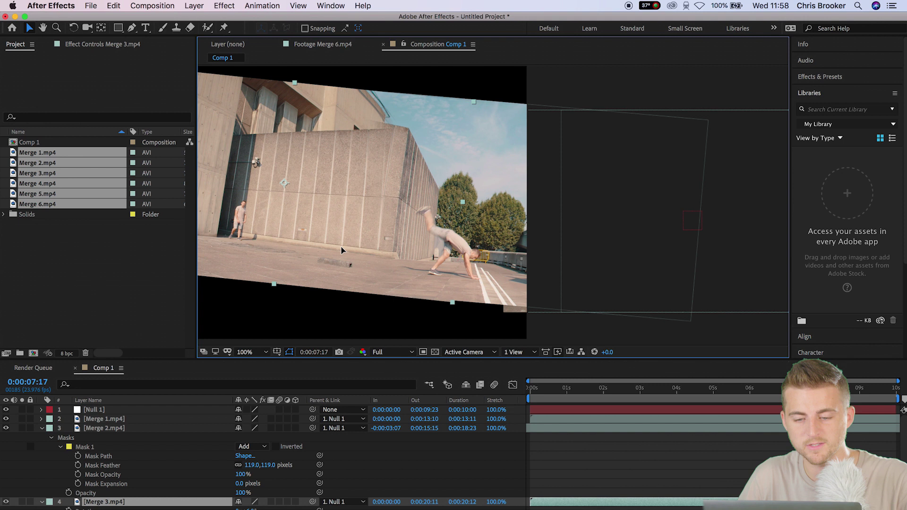
key(Return)
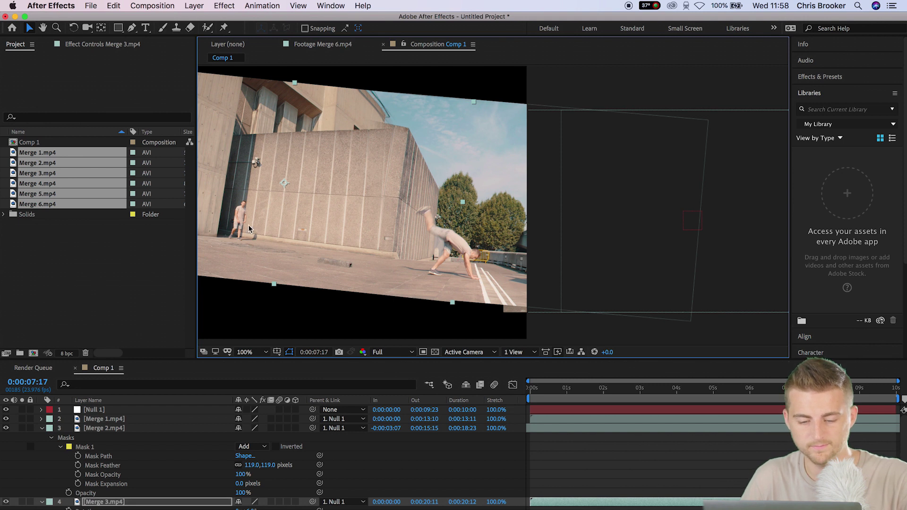
Fit the whole composition in view and check the merged clips and pan at several times within the first three seconds
click(251, 352)
click(268, 186)
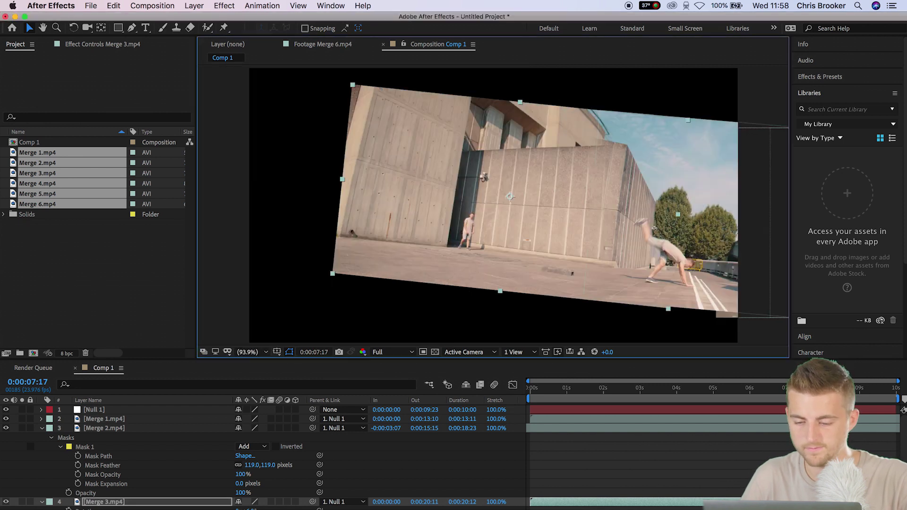
click(597, 444)
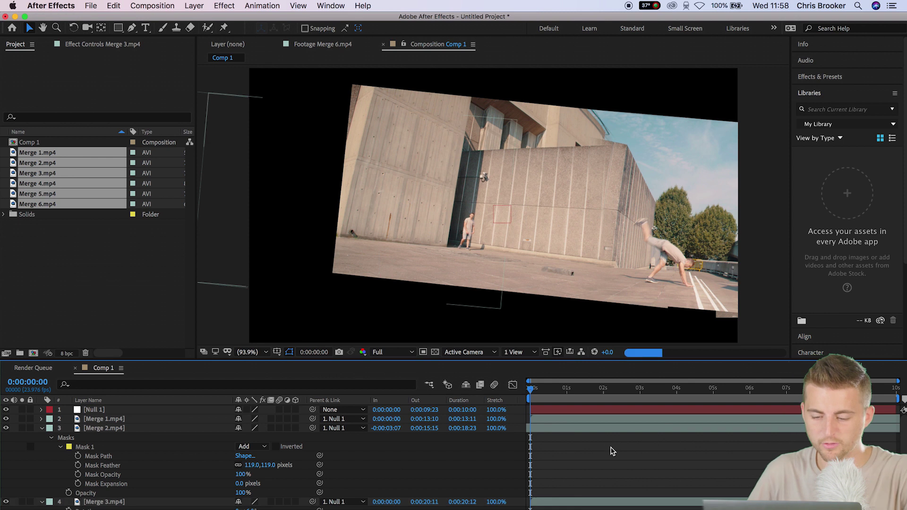
key(Home)
click(565, 391)
click(583, 392)
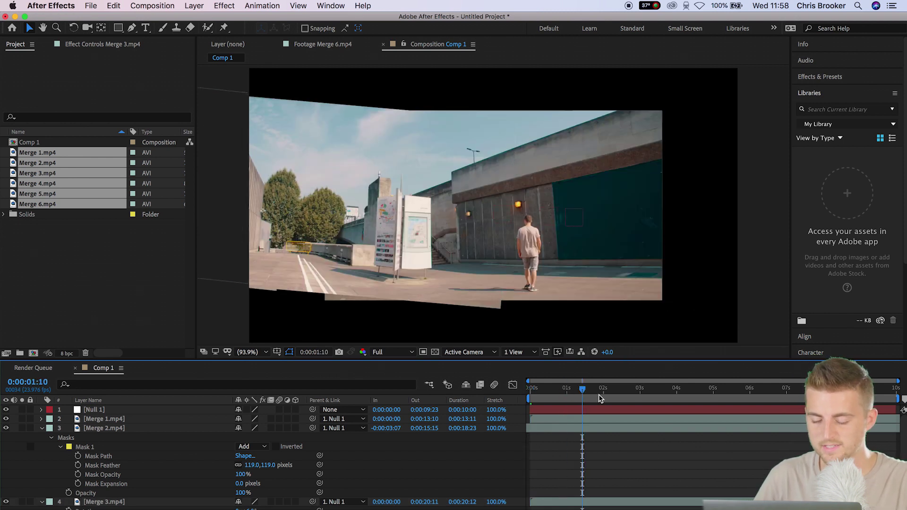
click(642, 391)
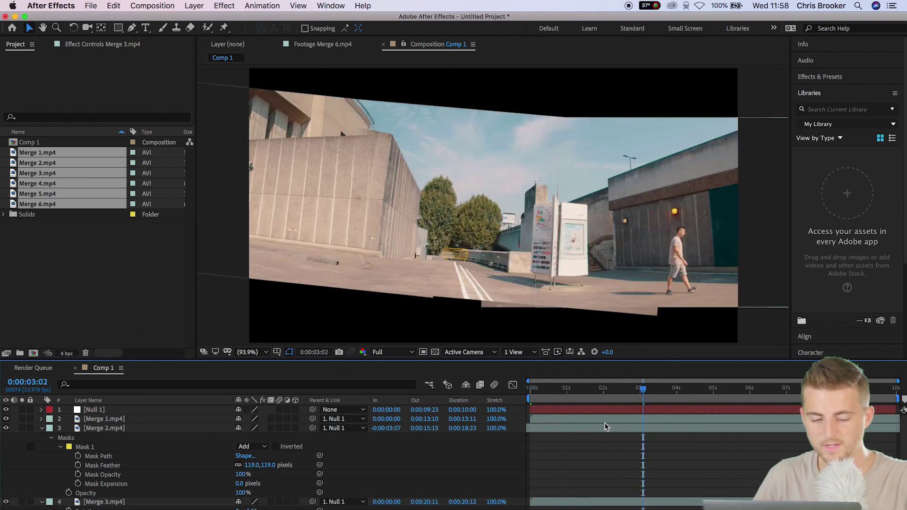
click(596, 391)
Speed up the pan by moving the ending Position keyframe of Null 1 earlier to 0:00:03:00
click(576, 409)
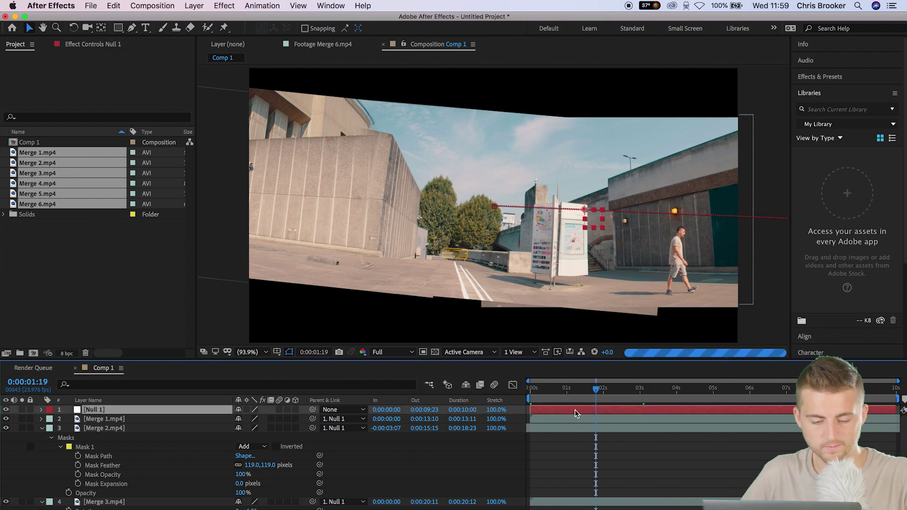
click(42, 410)
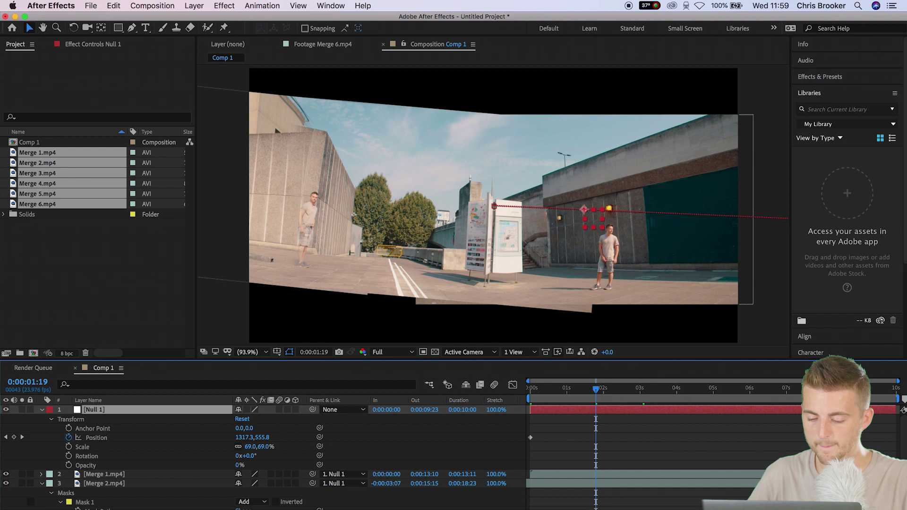
drag(813, 438, 640, 442)
drag(609, 402, 640, 399)
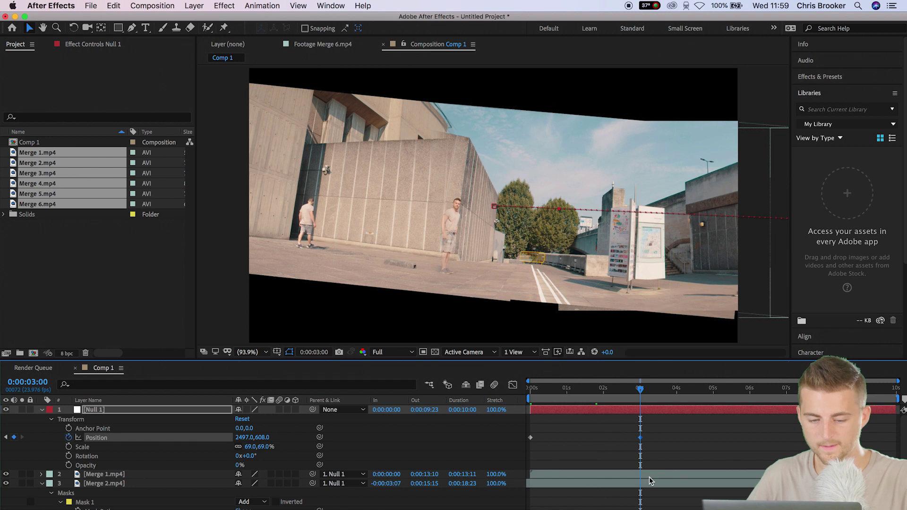
Keyframe Null 1's Rotation at 0:00:00:00, and rotate it counter-clockwise at 0:00:03:00 to level the tilted footage
drag(640, 396, 518, 400)
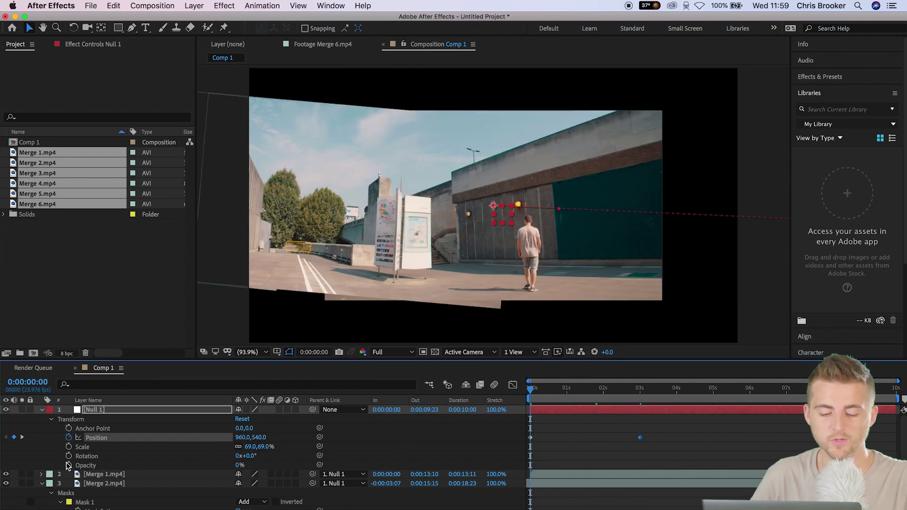
click(69, 457)
click(640, 389)
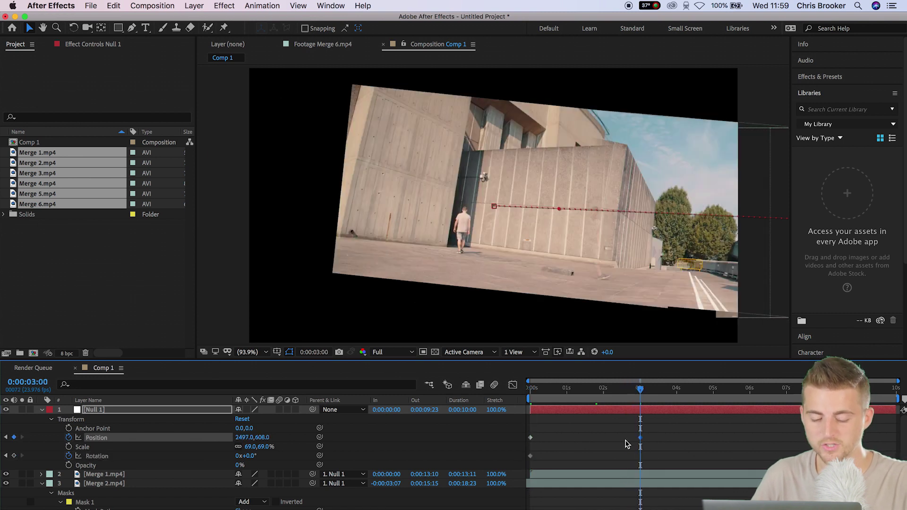
mouse_move(246, 456)
mouse_down()
mouse_move(239, 456)
mouse_move(250, 458)
mouse_up()
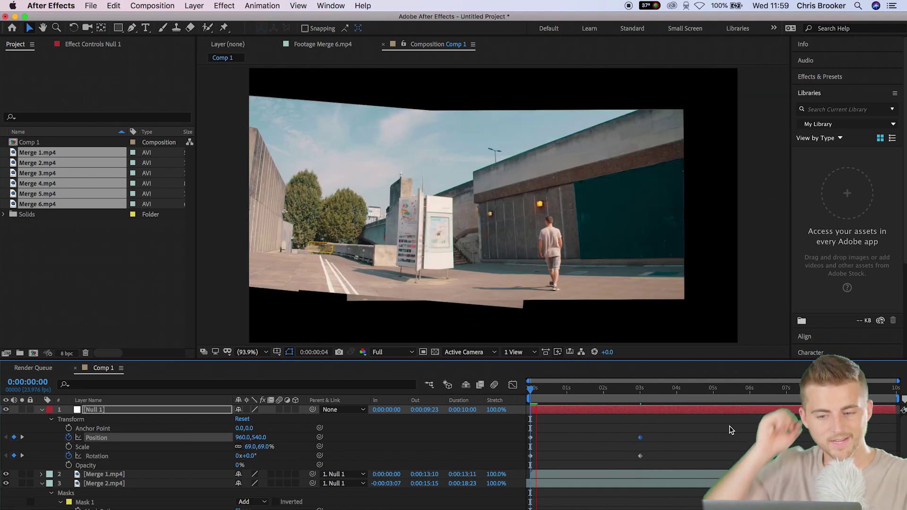
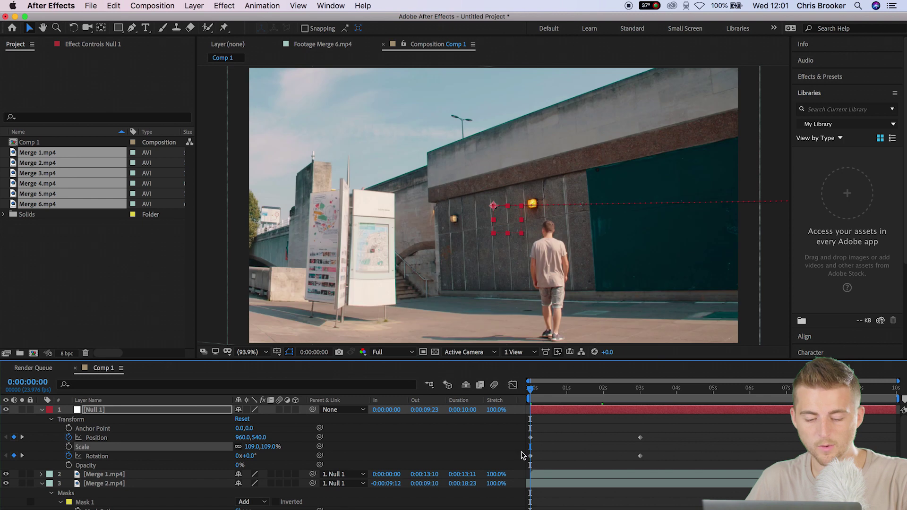
Set Null 1's vertical position to 515 at 0:00:00:00 and its horizontal position to 3111 at 0:00:03:00
mouse_move(265, 439)
mouse_down()
mouse_move(197, 438)
mouse_move(254, 437)
mouse_up()
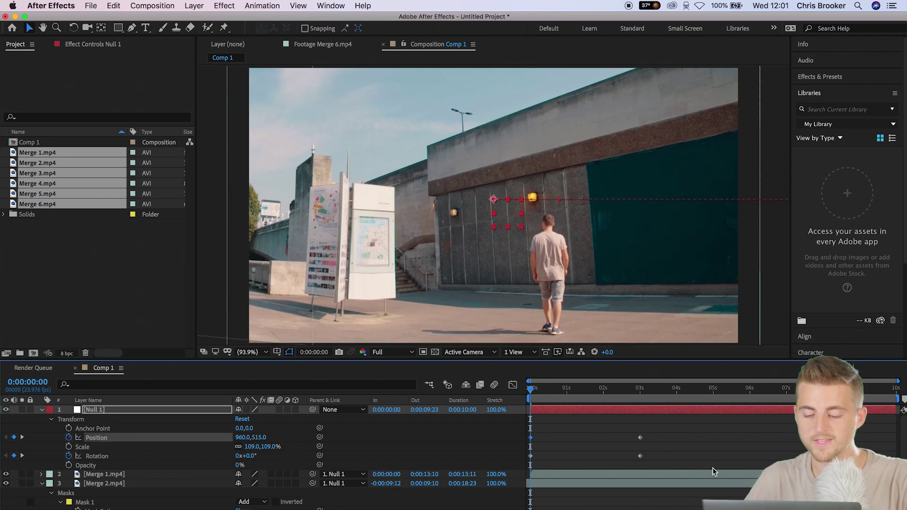
click(640, 396)
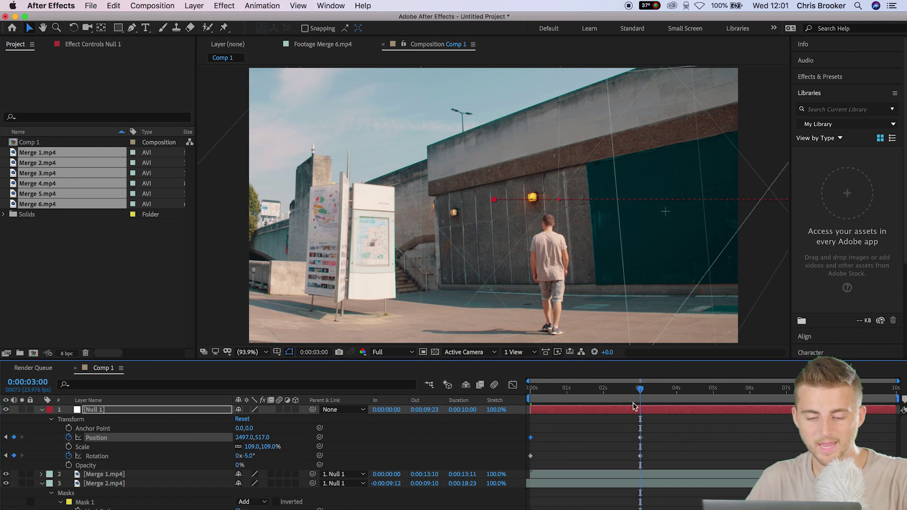
drag(245, 439, 593, 457)
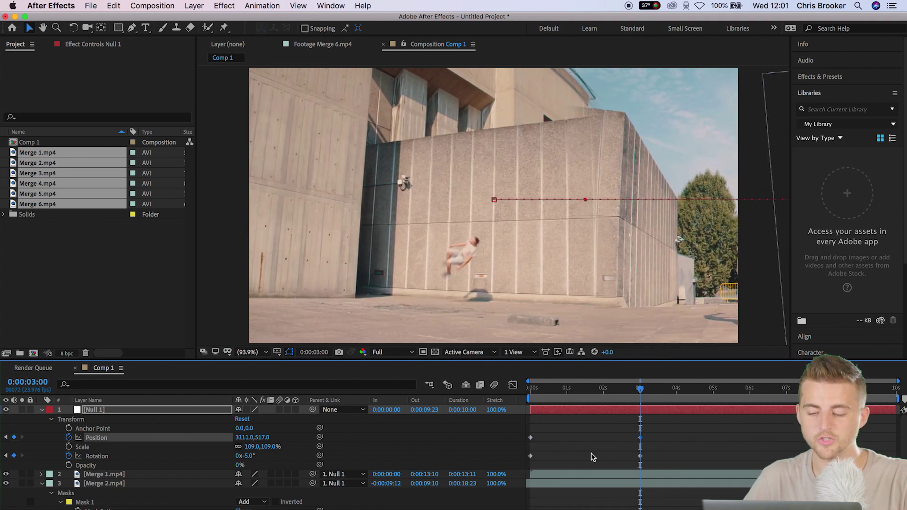
Check the pan between 0:00:01:00 and 0:00:03:00, and keyframe Null 1's Scale and Position at 0:00:01:01
click(627, 393)
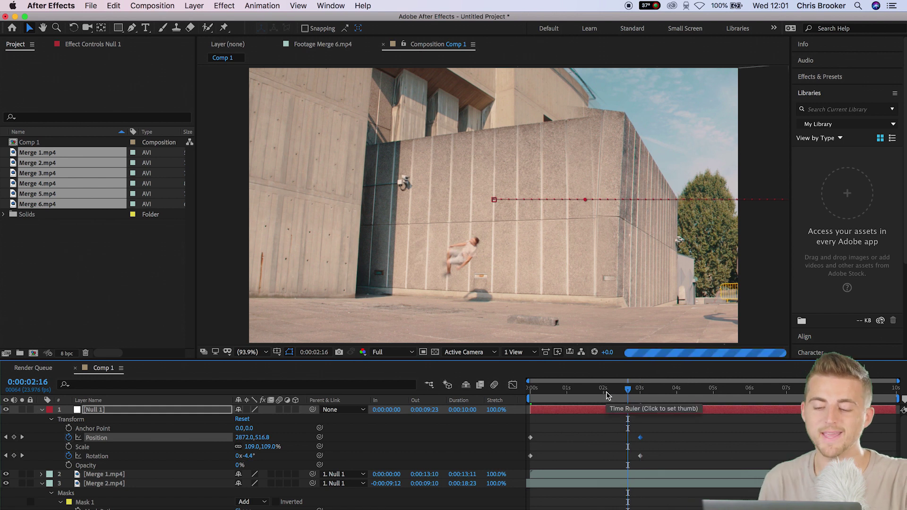
click(594, 395)
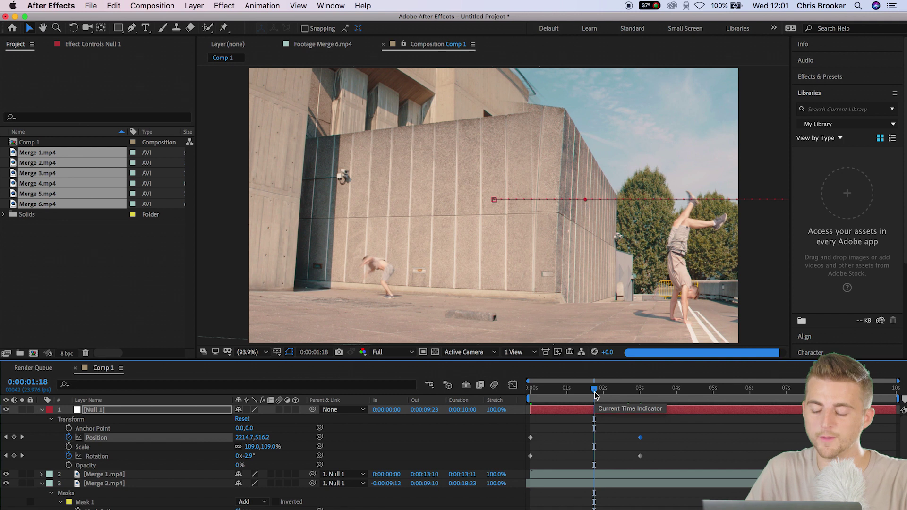
drag(594, 395, 572, 393)
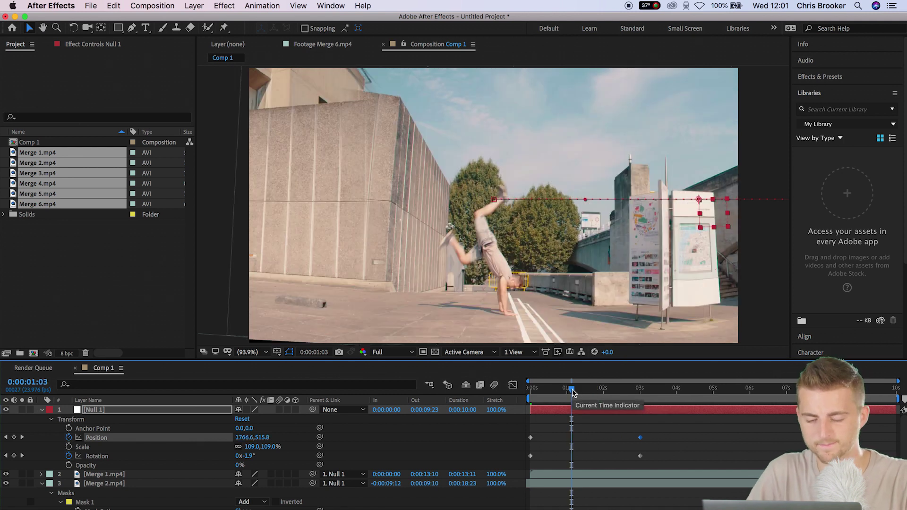
drag(572, 393, 595, 393)
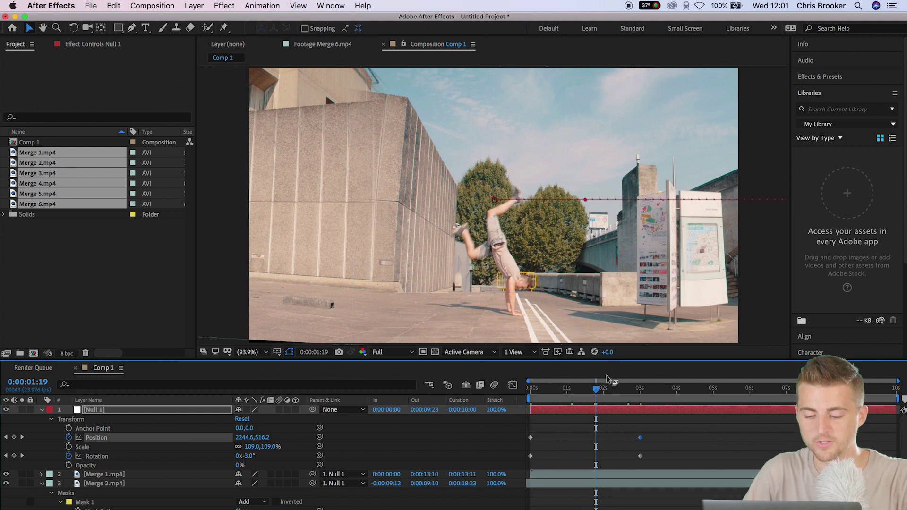
click(590, 391)
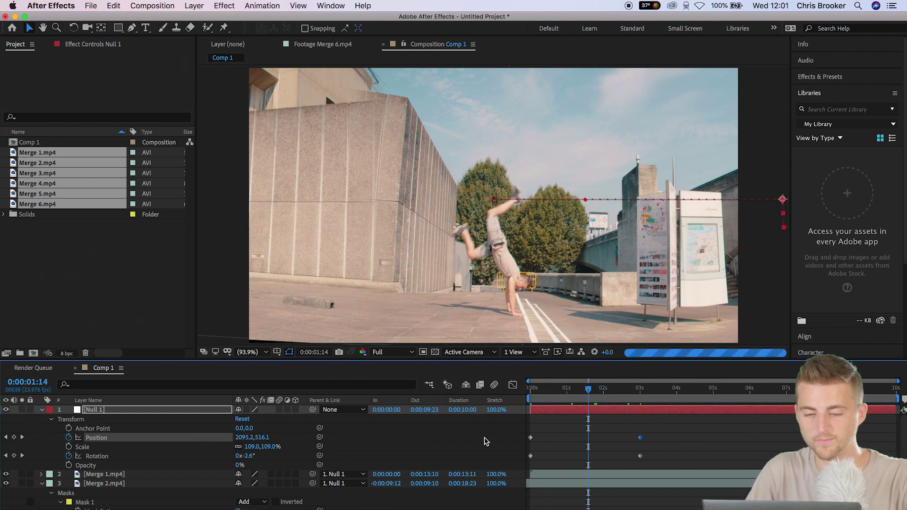
click(569, 392)
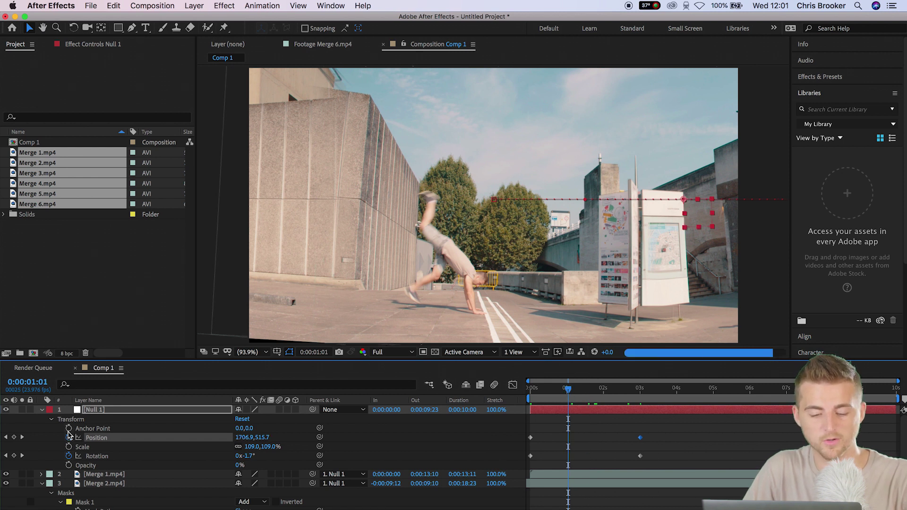
click(68, 447)
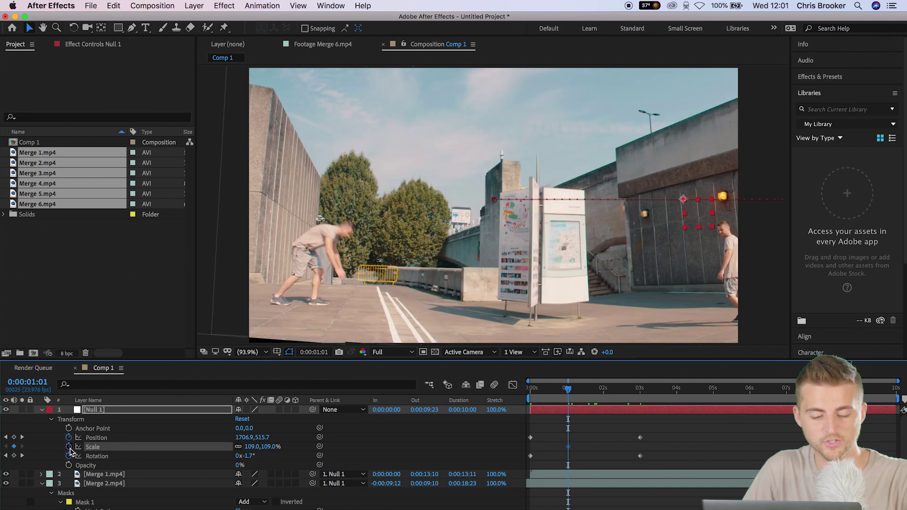
click(14, 437)
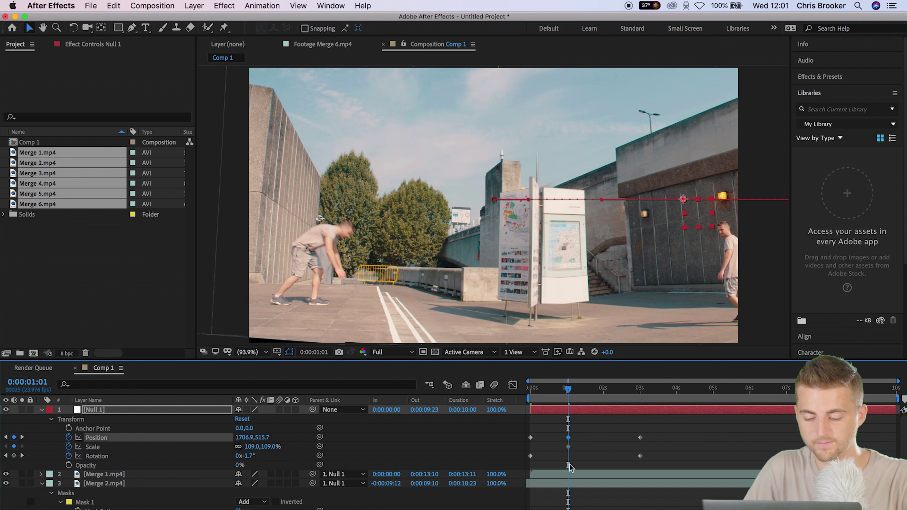
Scale Null 1 to 138% at 0:00:01:19, and raise its Position there and at 0:00:03:00 to reframe the footage
click(595, 391)
drag(253, 448, 266, 448)
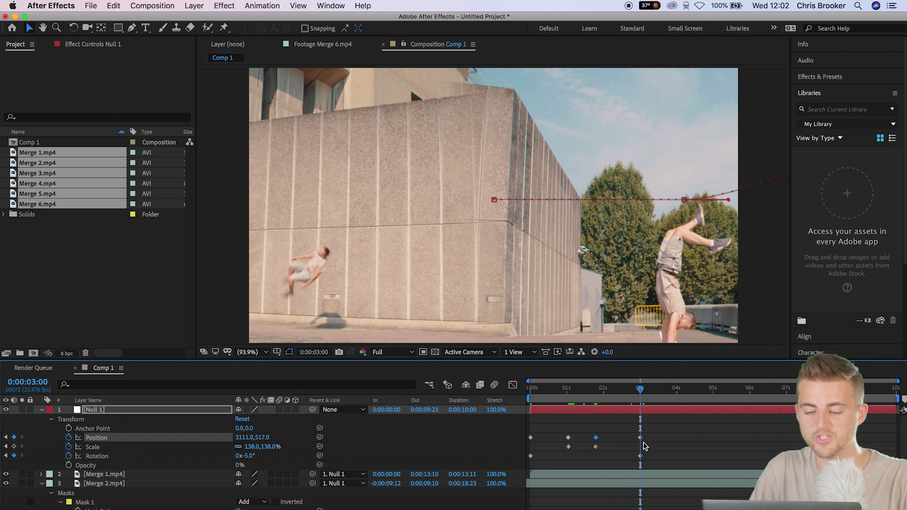
drag(262, 438, 144, 449)
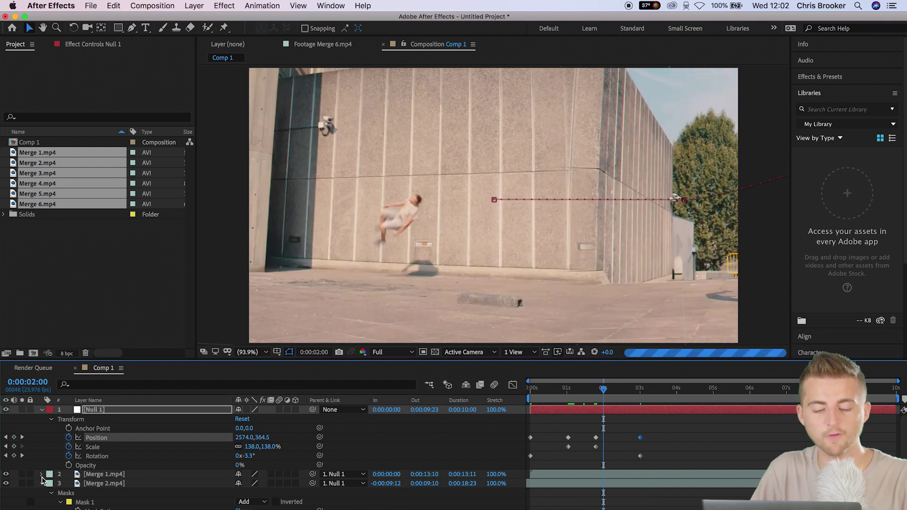
Collapse the expanded properties of the Merge 2.mp4 layer
click(42, 484)
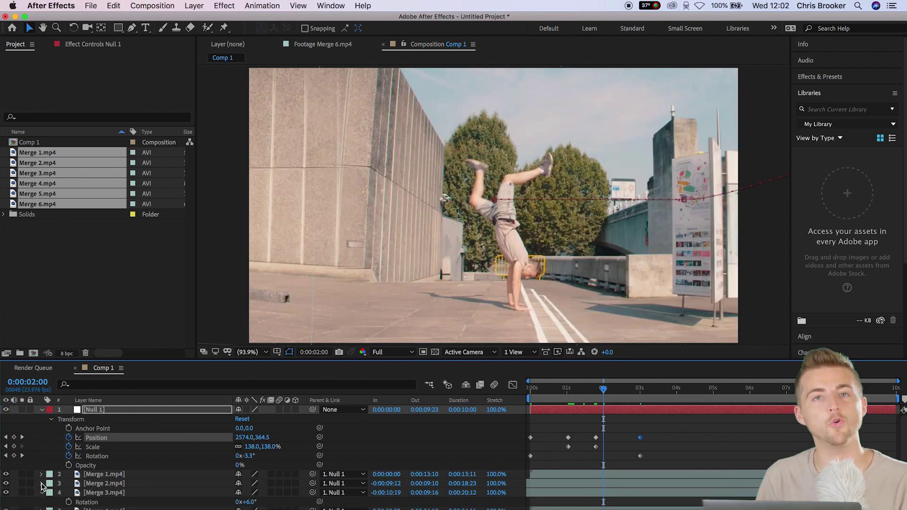